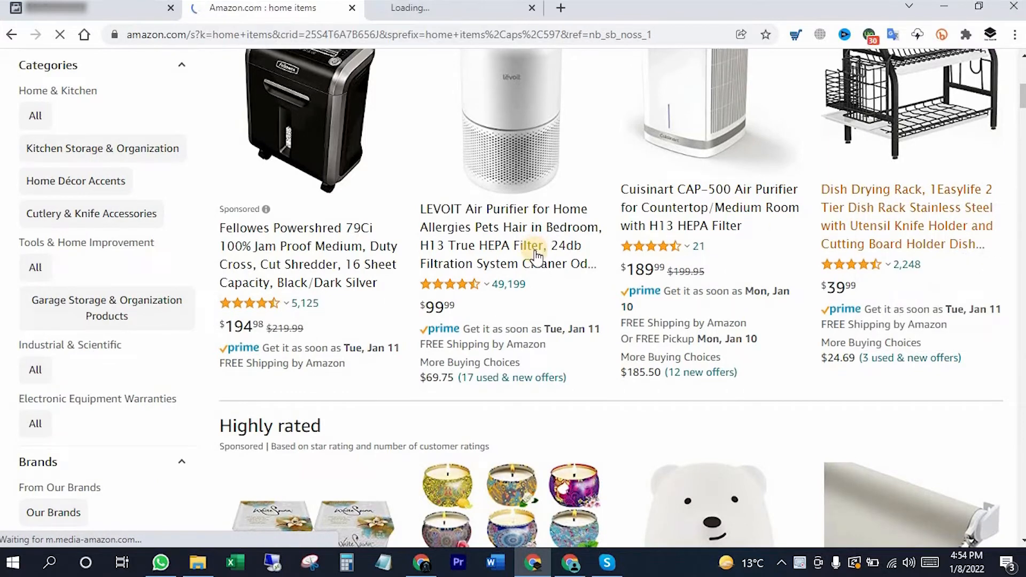
- Move the Dish Drying Rack product's tab ahead of the search results and look over the product page
scroll(535, 256, up, 4)
drag(395, 6, 284, 6)
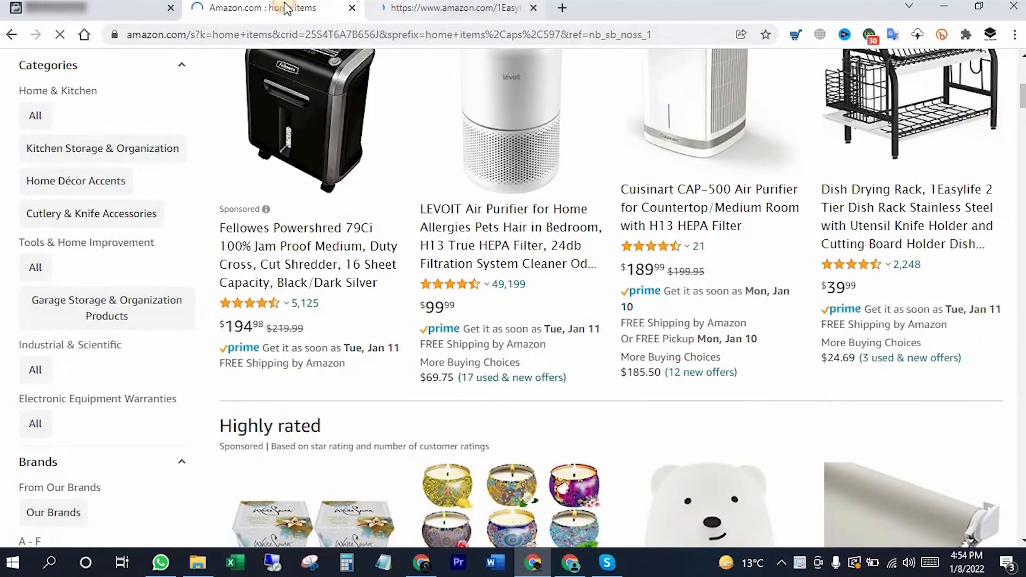
scroll(517, 236, down, 1)
scroll(517, 236, down, 3)
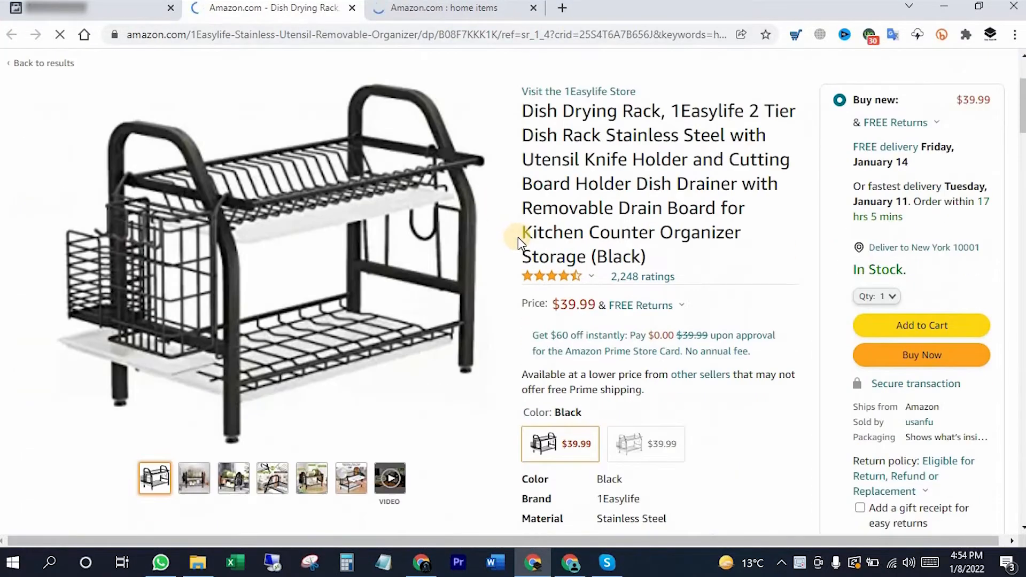
scroll(517, 254, up, 3)
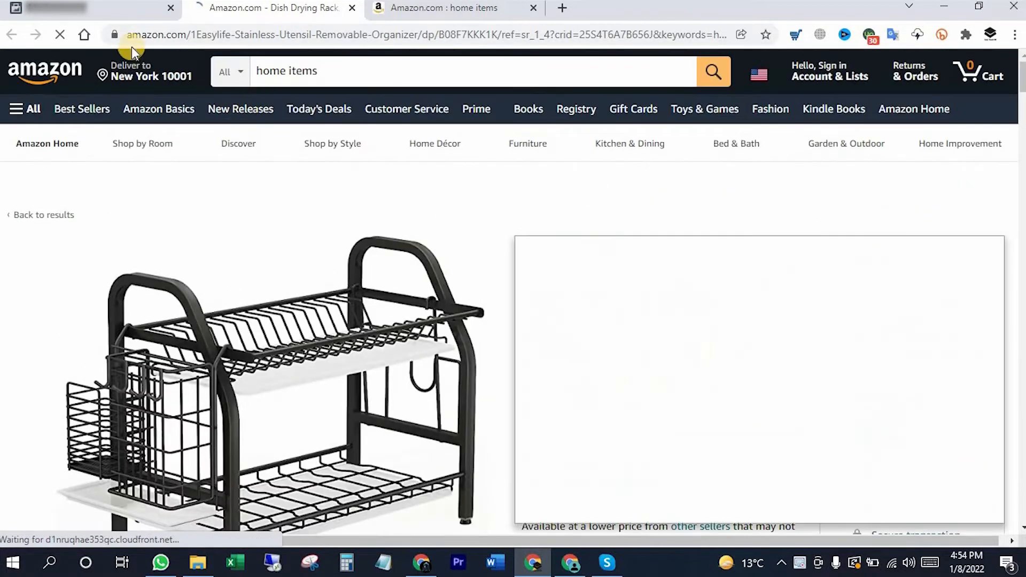
- Switch to Facebook Commerce Manager and start adding one item to the catalogue
click(93, 8)
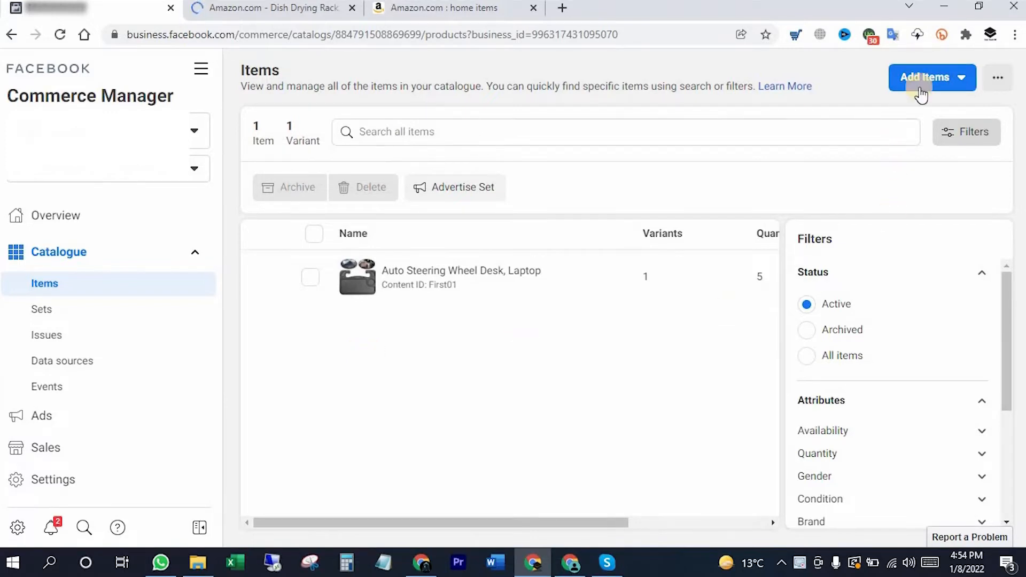
click(961, 78)
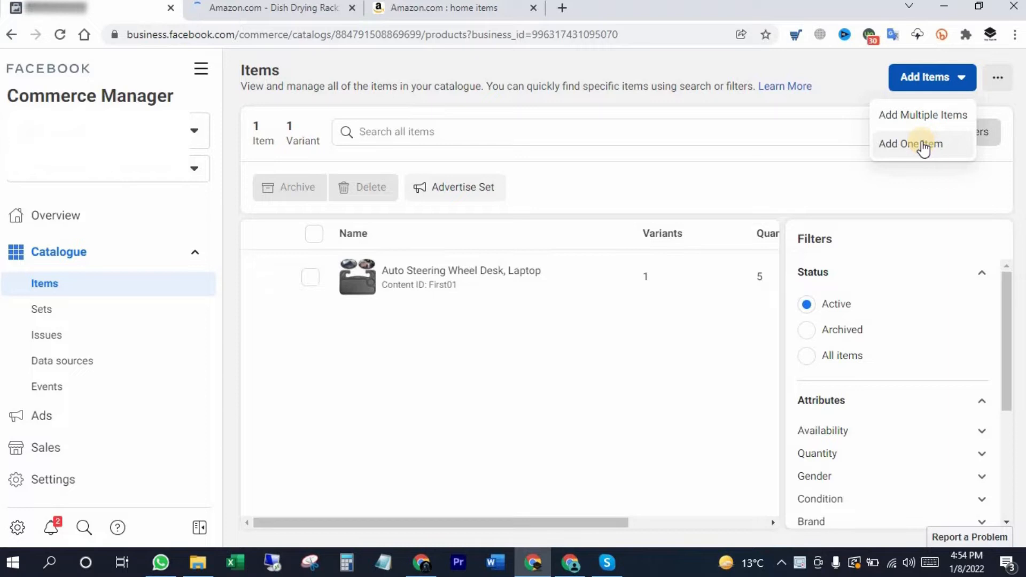
click(899, 146)
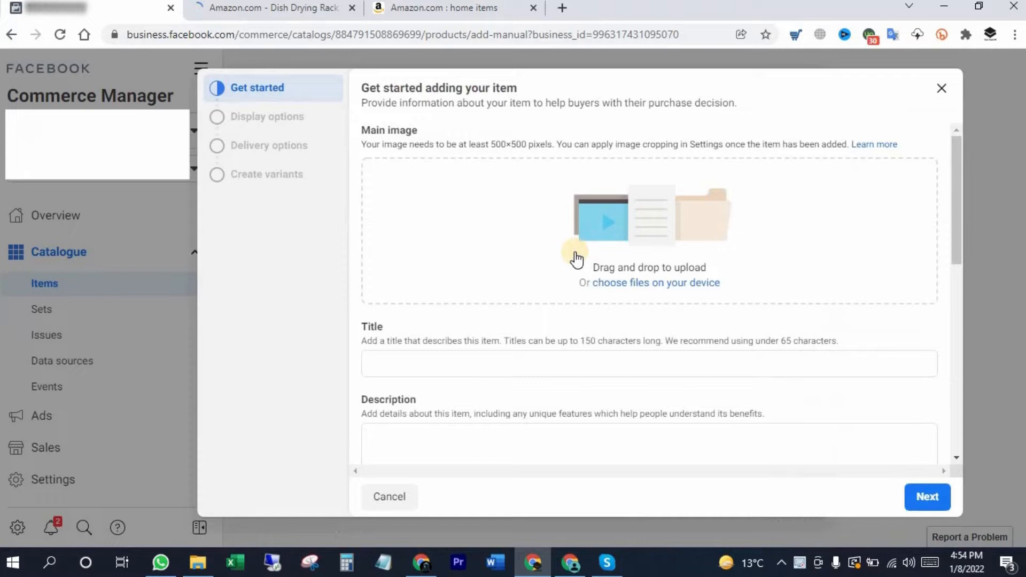
- Save the dish rack's first two product images from Amazon into the Canva Pictures folder
click(284, 8)
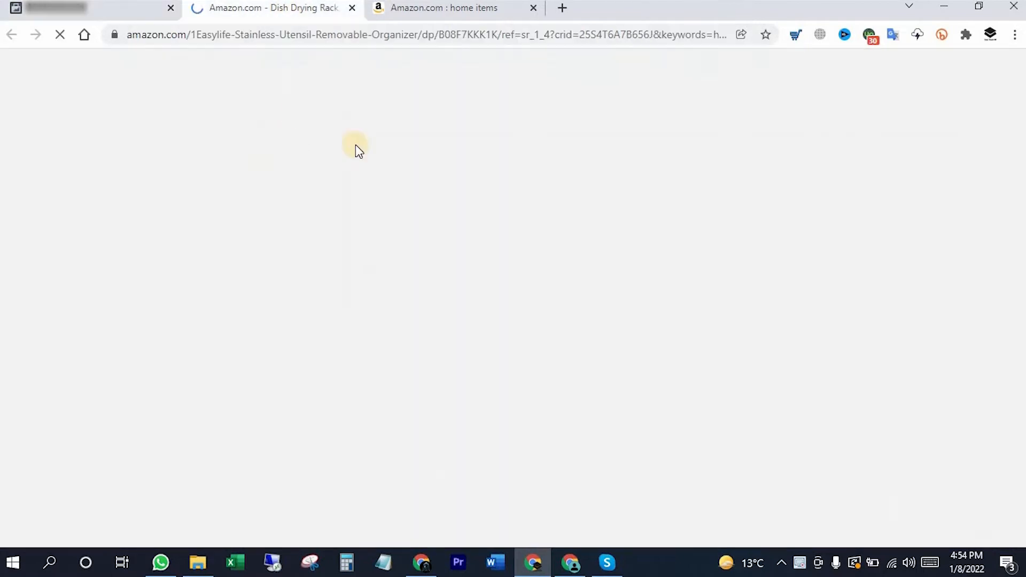
click(359, 255)
right_click(335, 259)
click(367, 288)
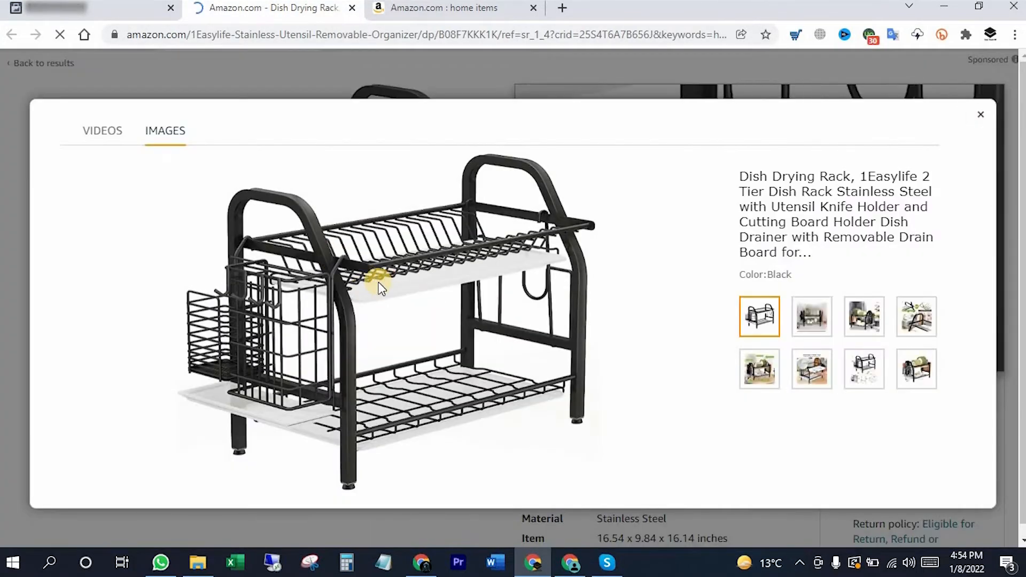
click(56, 313)
double_click(361, 145)
click(903, 522)
click(812, 312)
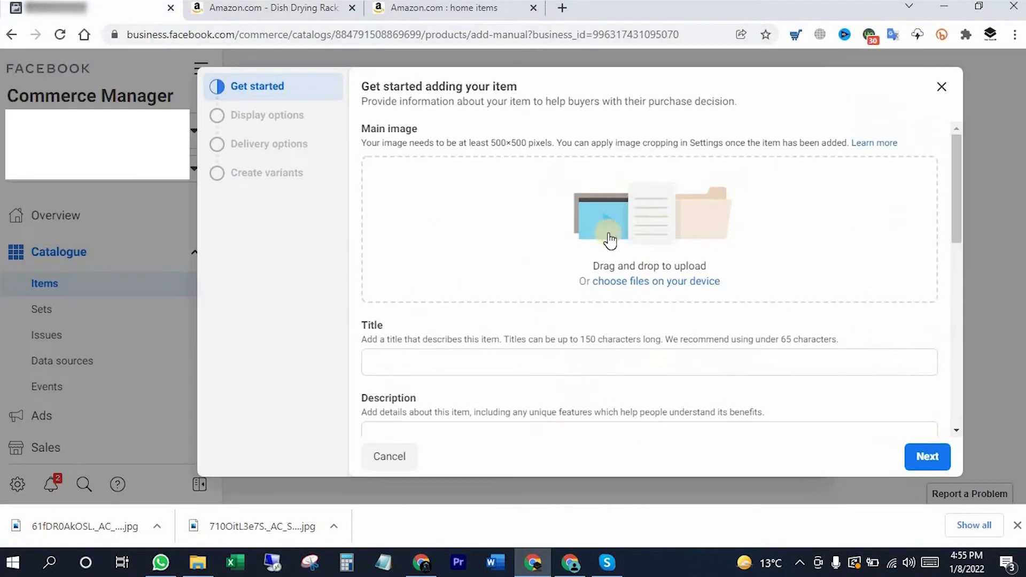
- Upload 710OitL3e7S._AC_SL1500_ and 61fDR0AkOSL._AC_SL1001_ from the Canva Pictures folder as the new catalogue item's images
click(610, 236)
click(57, 368)
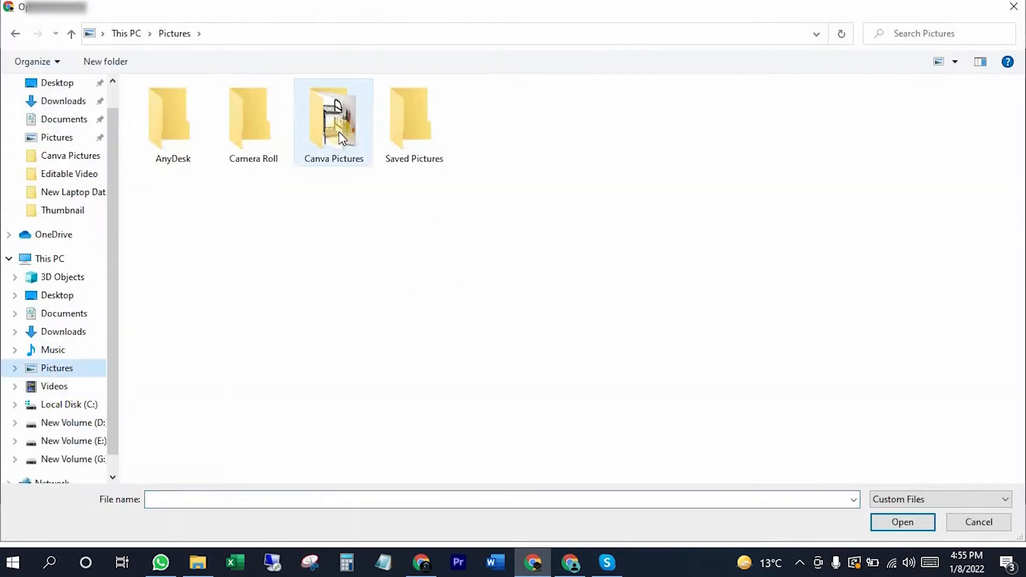
double_click(339, 131)
double_click(329, 170)
click(406, 297)
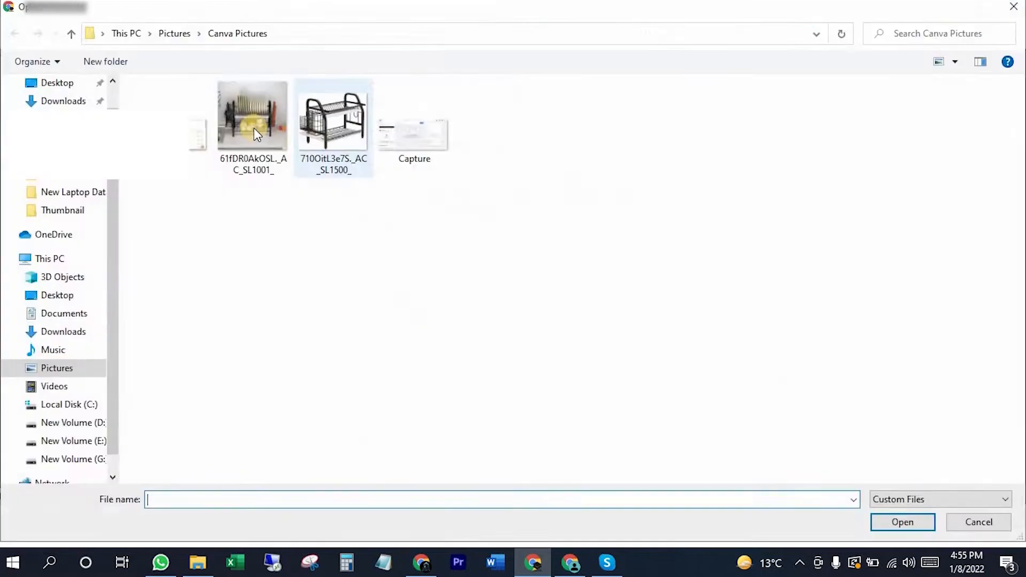
double_click(267, 130)
- Copy "2 Tier Dish Rack Stainless Steel with Utensil Knife Holder and Cutting Board Holder Dish Drainer" from Amazon into the item's title
scroll(615, 340, down, 3)
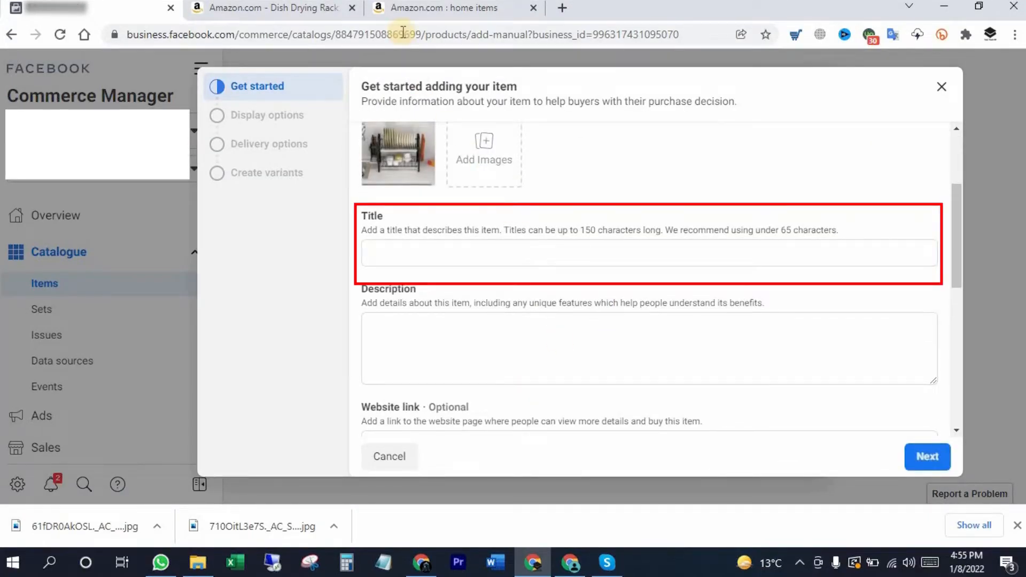
click(288, 8)
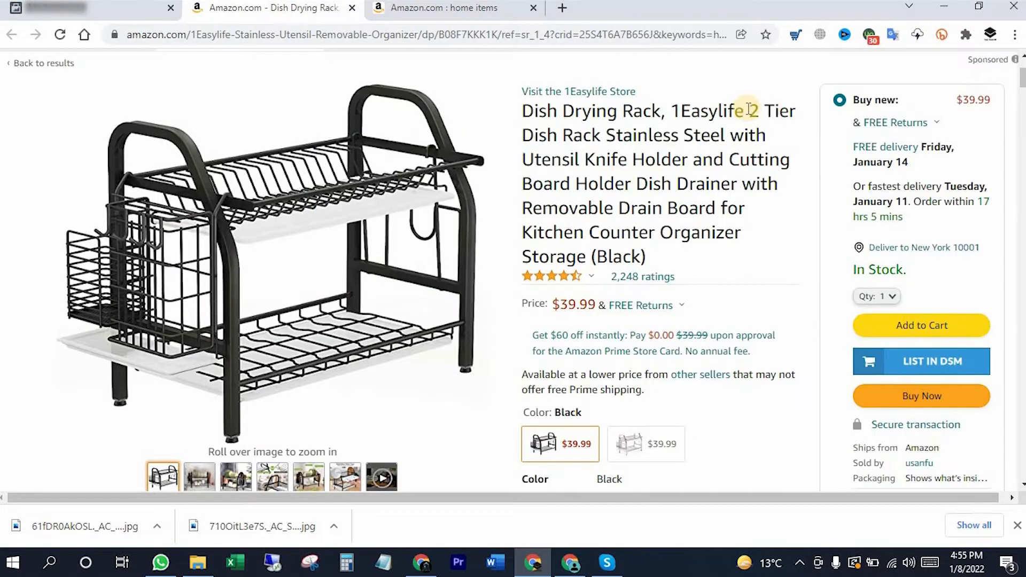
drag(751, 111, 735, 187)
key(ctrl+c)
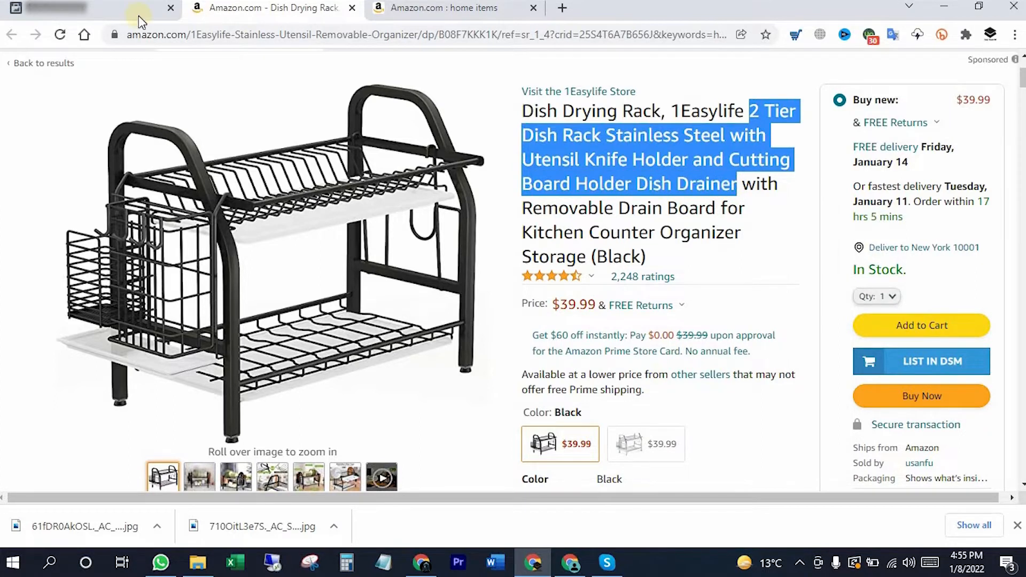
click(107, 7)
click(397, 256)
key(ctrl+v)
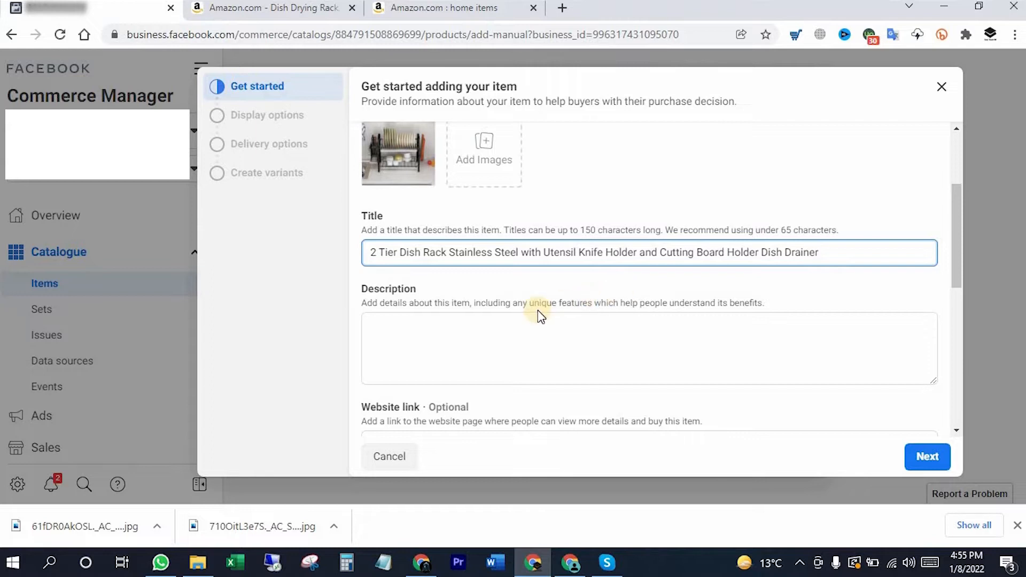
- Copy Amazon's "2 TIER DISH RACK for SPACE SAVING" bullet paragraph into the item's description
scroll(538, 314, down, 1)
click(337, 9)
scroll(671, 337, down, 9)
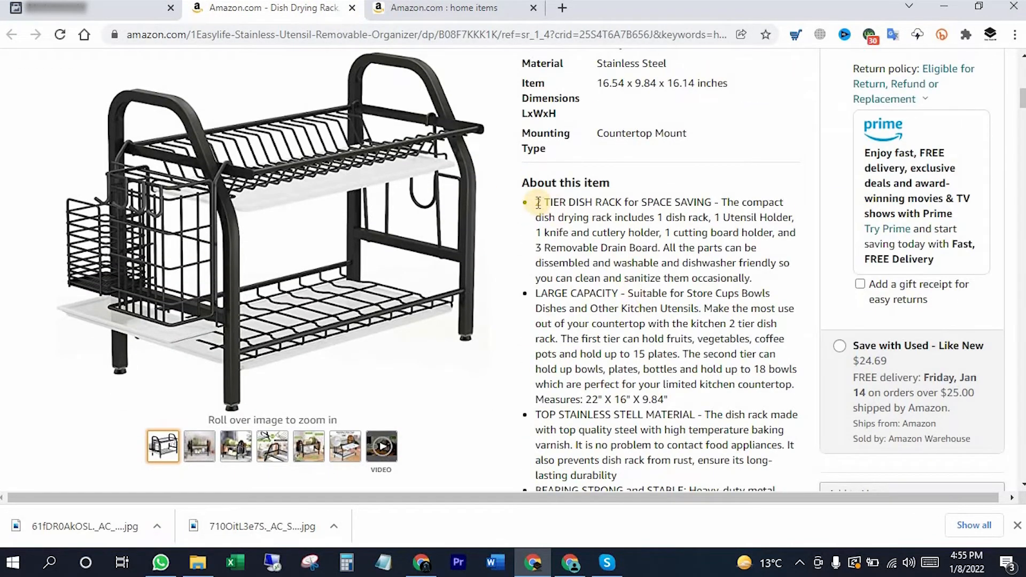
drag(536, 202, 751, 276)
key(ctrl+c)
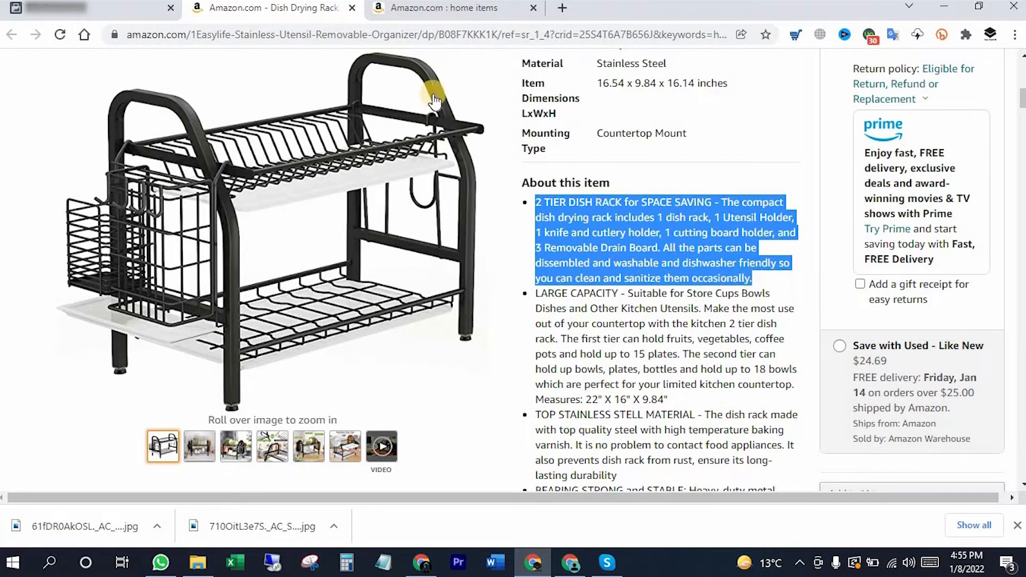
click(98, 9)
click(418, 273)
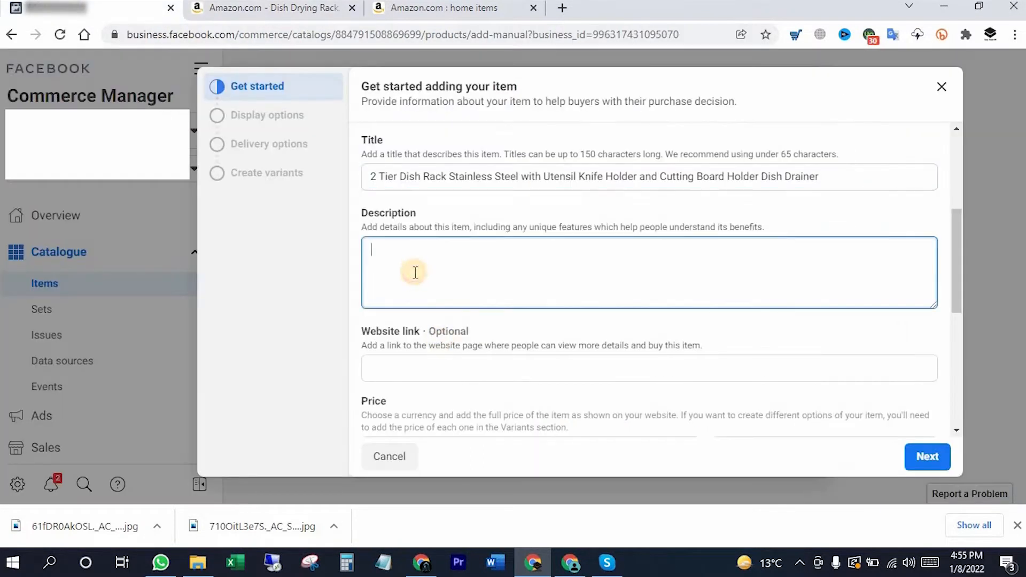
key(ctrl+v)
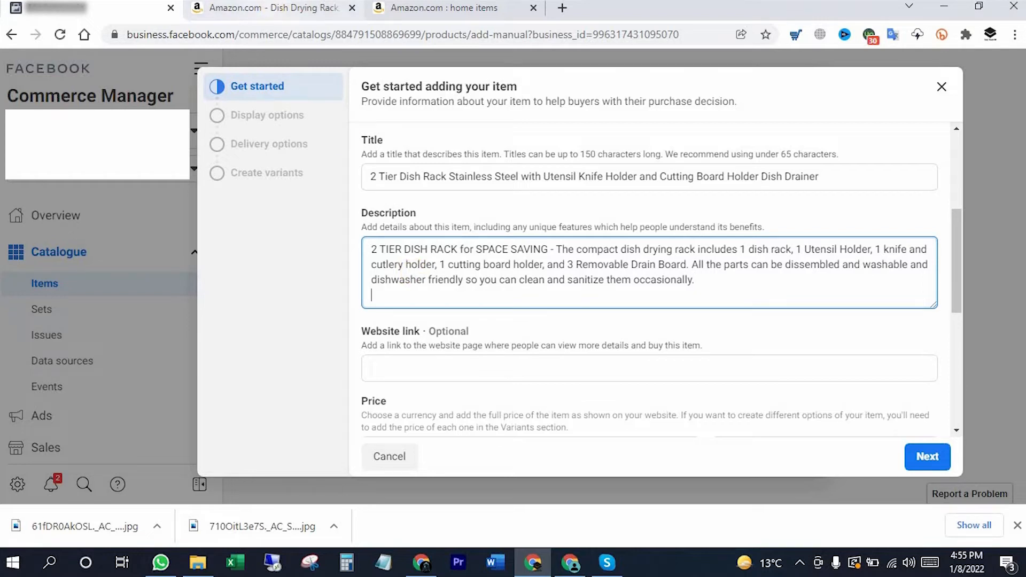
- Append Amazon's "LARGE CAPACITY" bullet paragraph to the item's description
click(272, 8)
drag(536, 294, 666, 393)
key(ctrl+c)
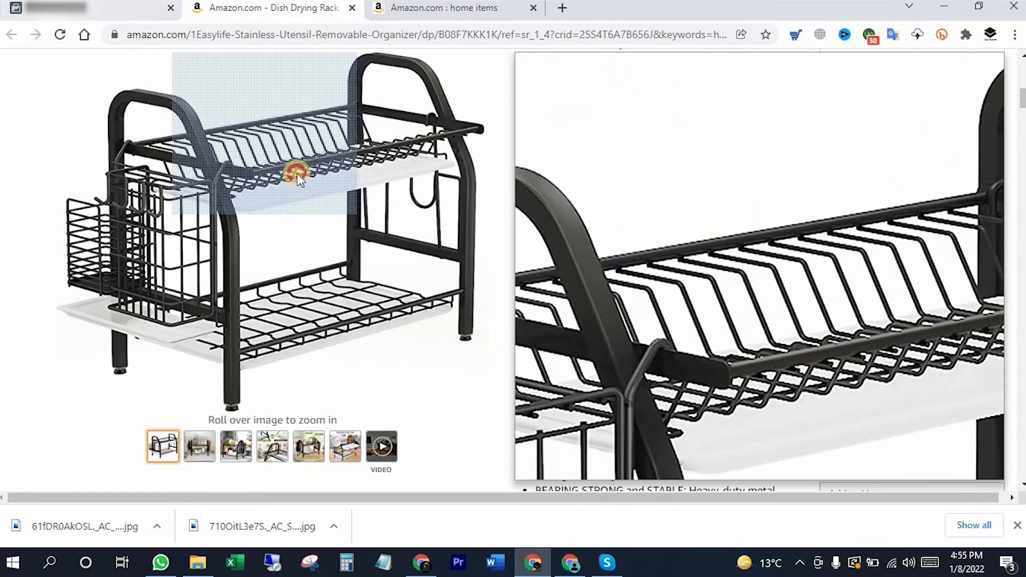
click(102, 8)
key(ctrl+v)
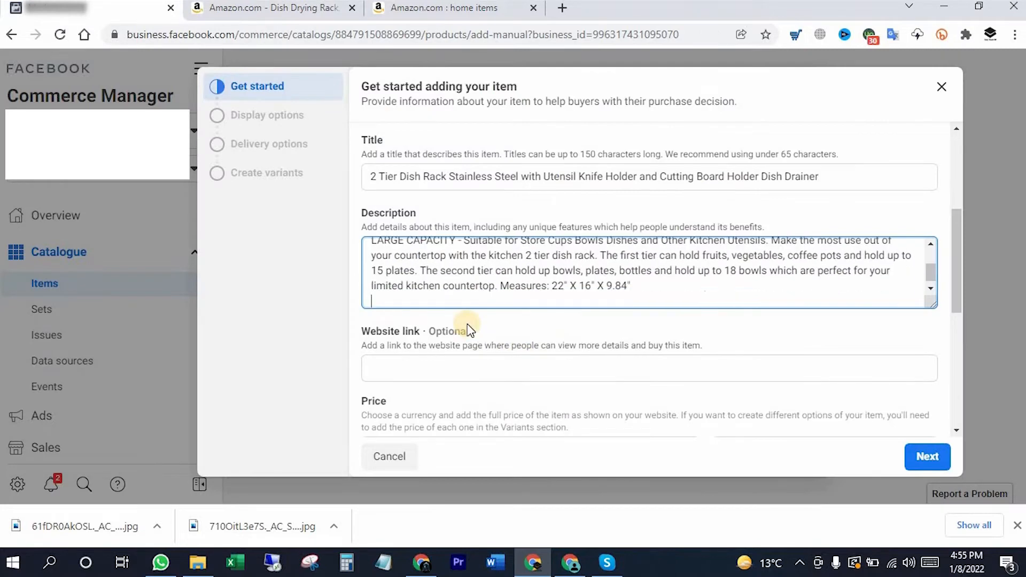
- Append Amazon's "TOP STAINLESS STELL MATERIAL" bullet paragraph to the item's description
click(281, 14)
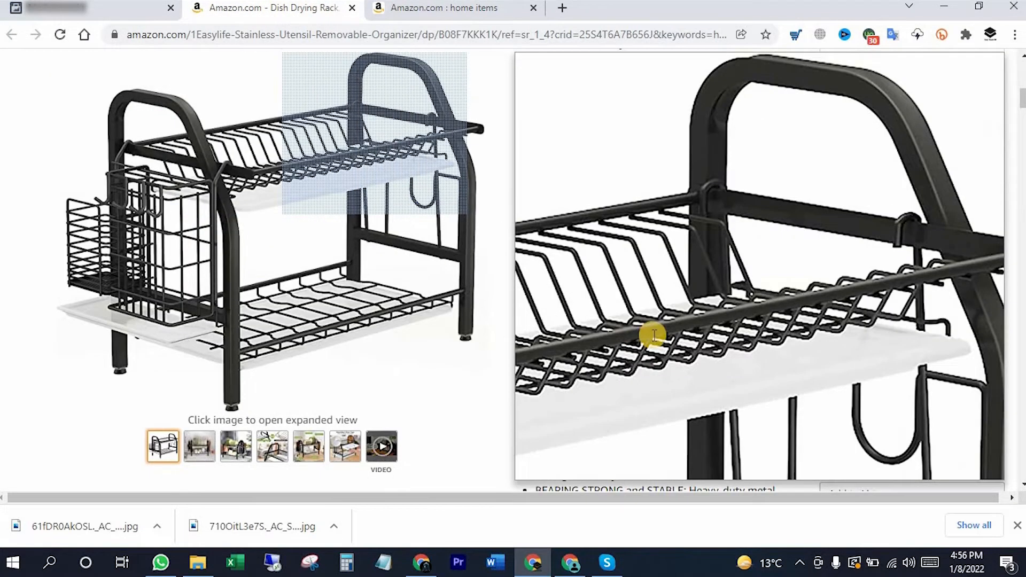
drag(535, 187, 620, 248)
key(ctrl+c)
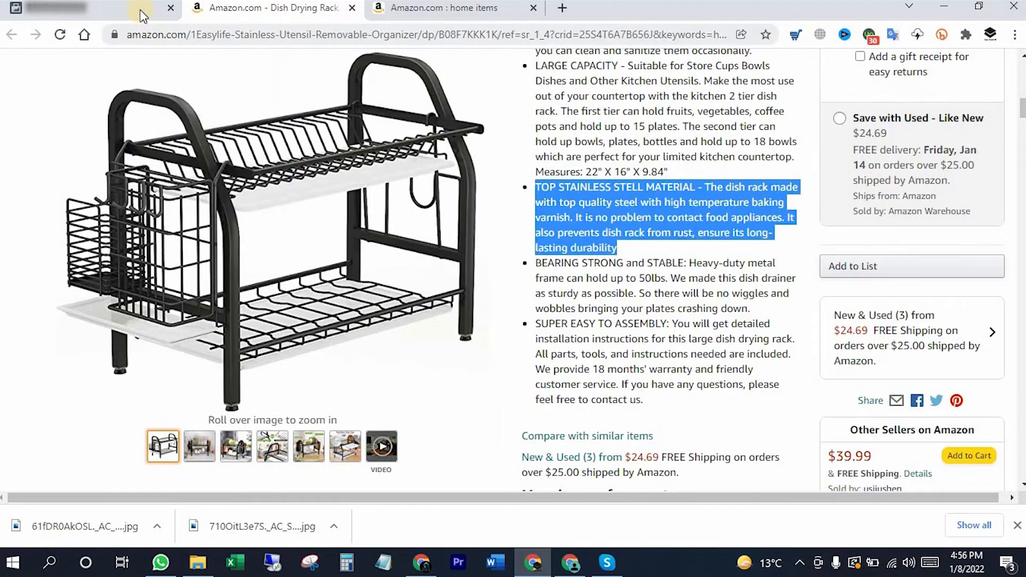
click(134, 10)
key(ctrl+v)
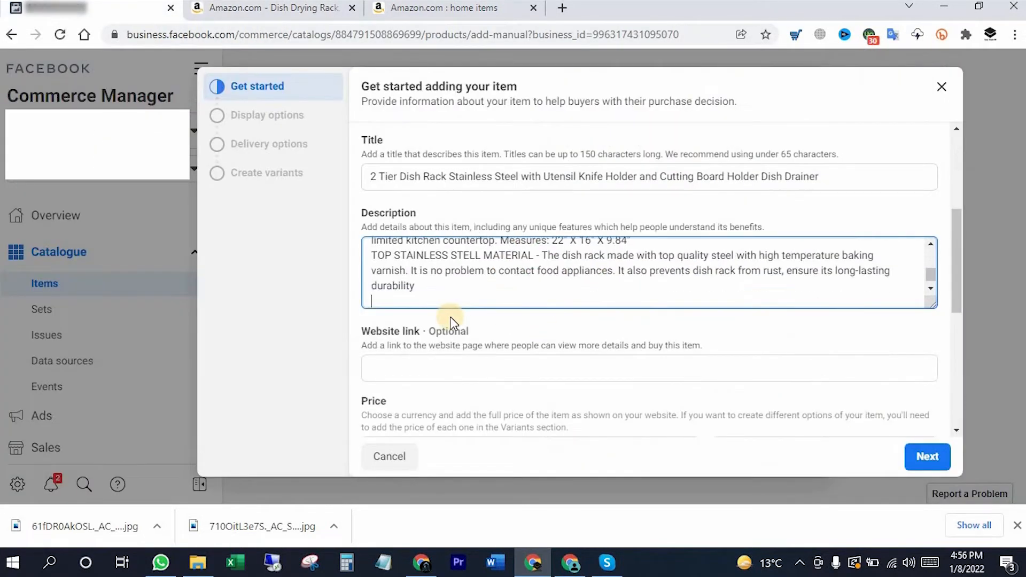
- Append Amazon's "BEARING STRONG and STABLE" bullet paragraph to the item's description
click(238, 18)
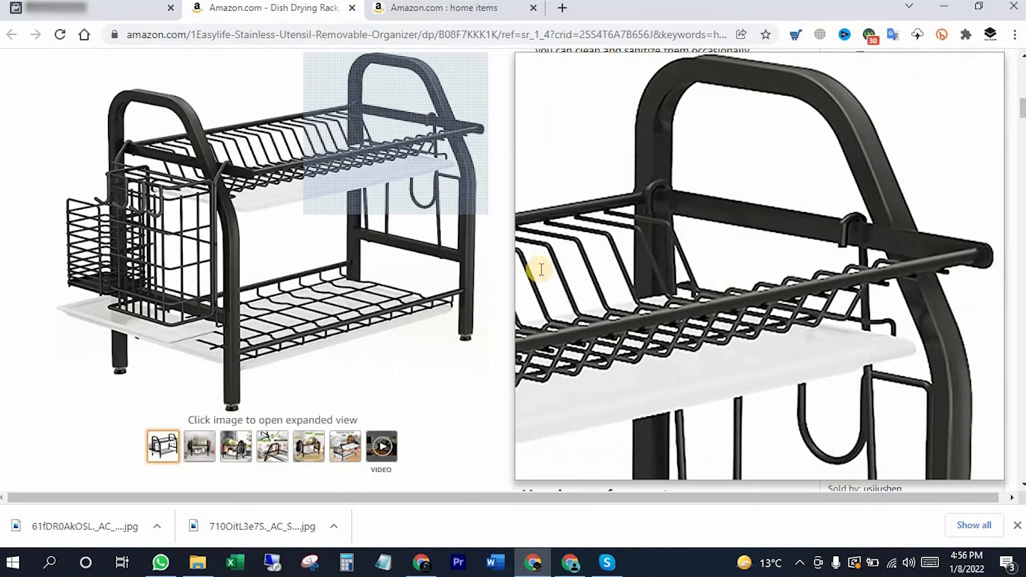
drag(535, 263, 750, 306)
key(ctrl+c)
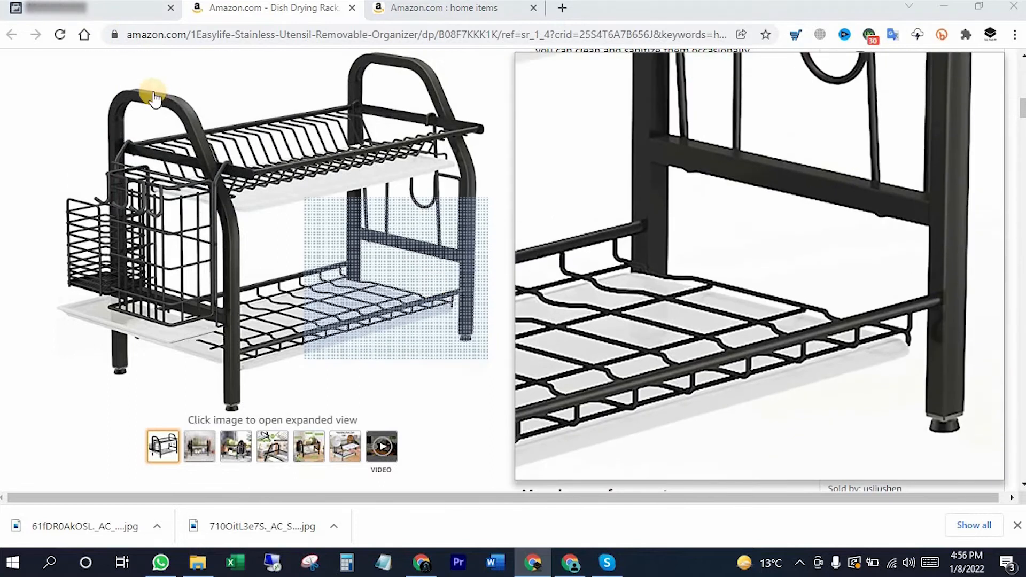
click(88, 11)
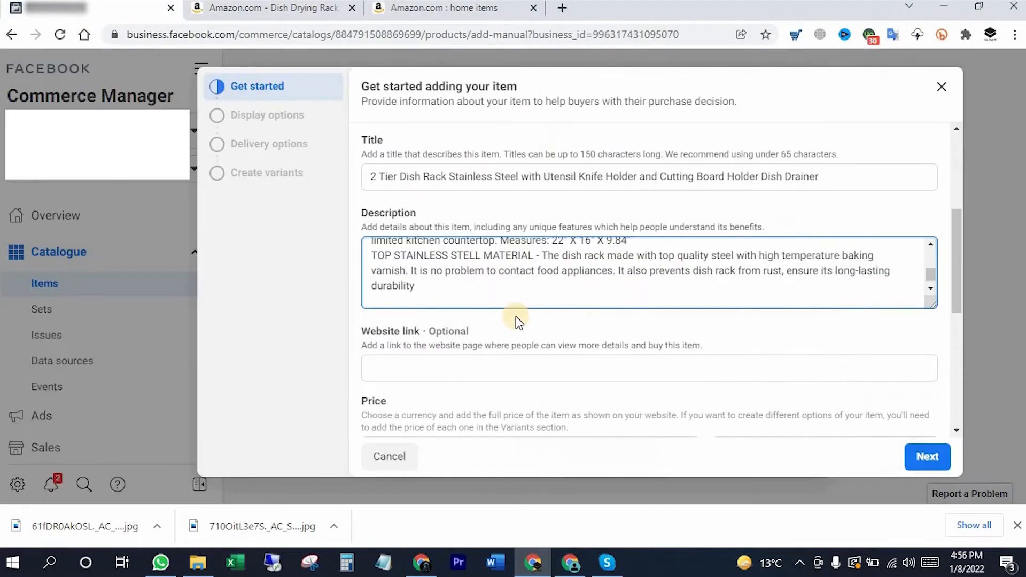
key(ctrl+v)
scroll(622, 340, down, 3)
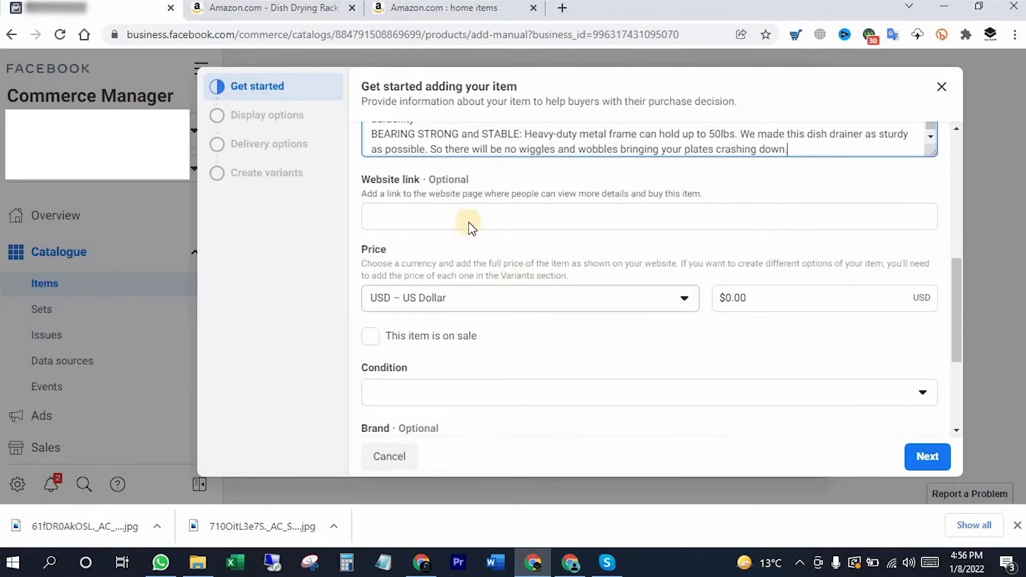
double_click(481, 180)
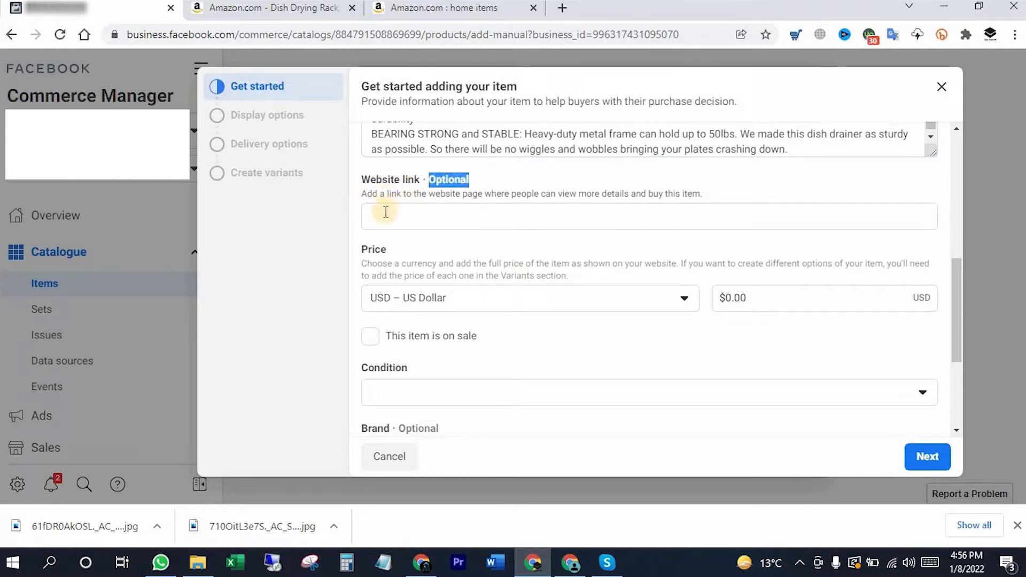
click(385, 213)
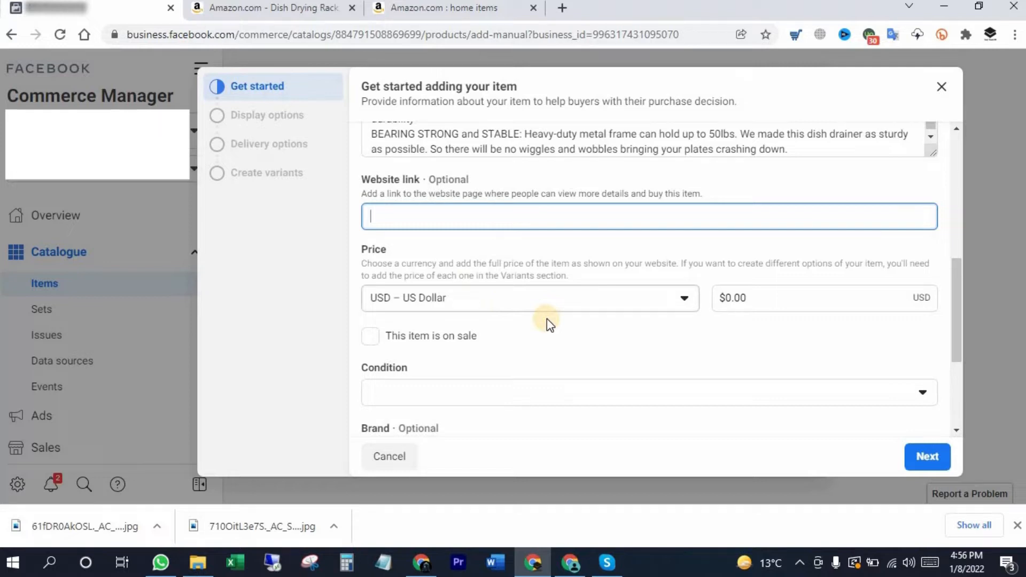
- Calculate 30% of the rack's $39.99 Amazon price in the calculator as 39.99 × 0.3
click(258, 22)
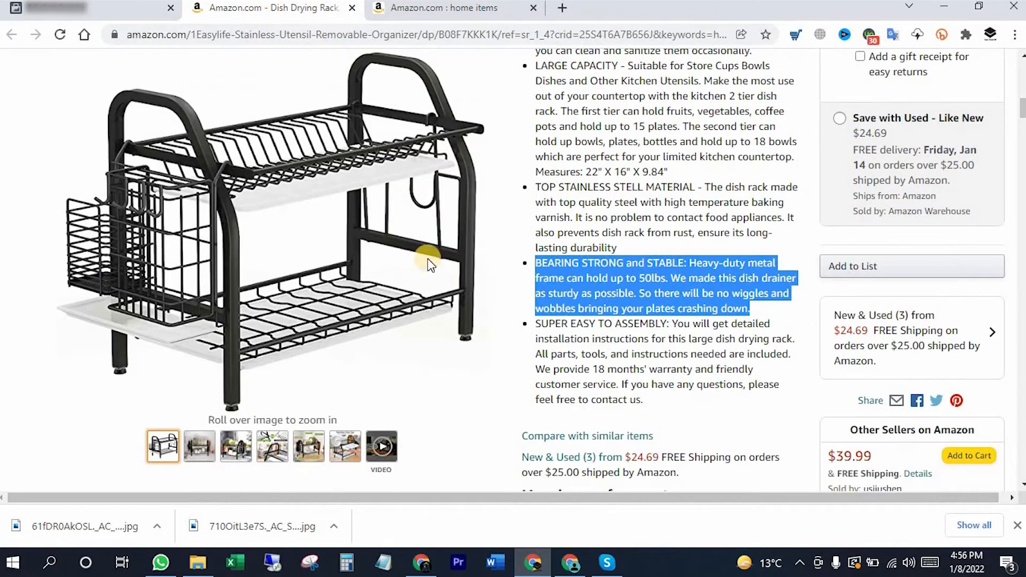
scroll(658, 324, up, 10)
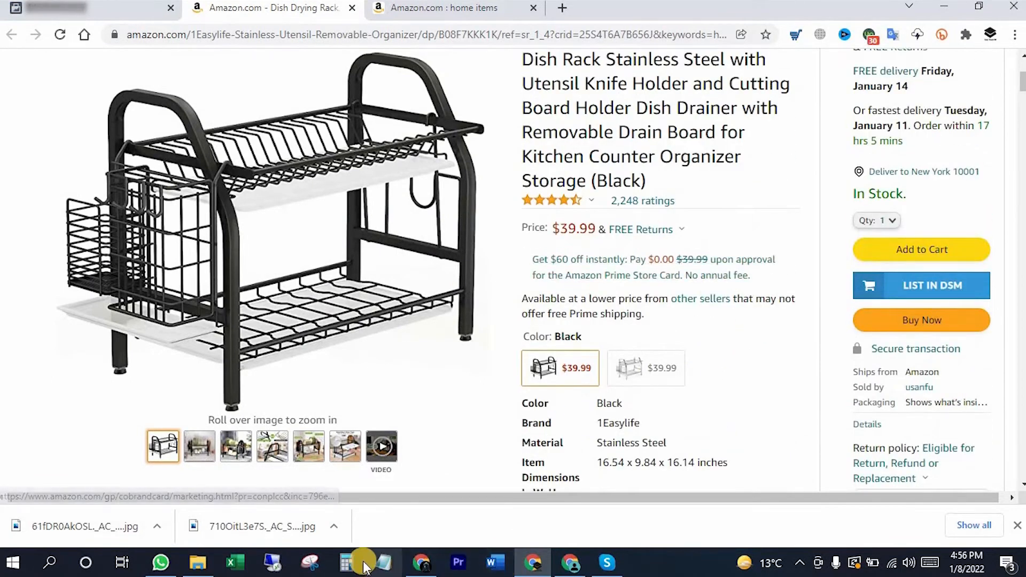
click(346, 563)
click(348, 440)
click(338, 350)
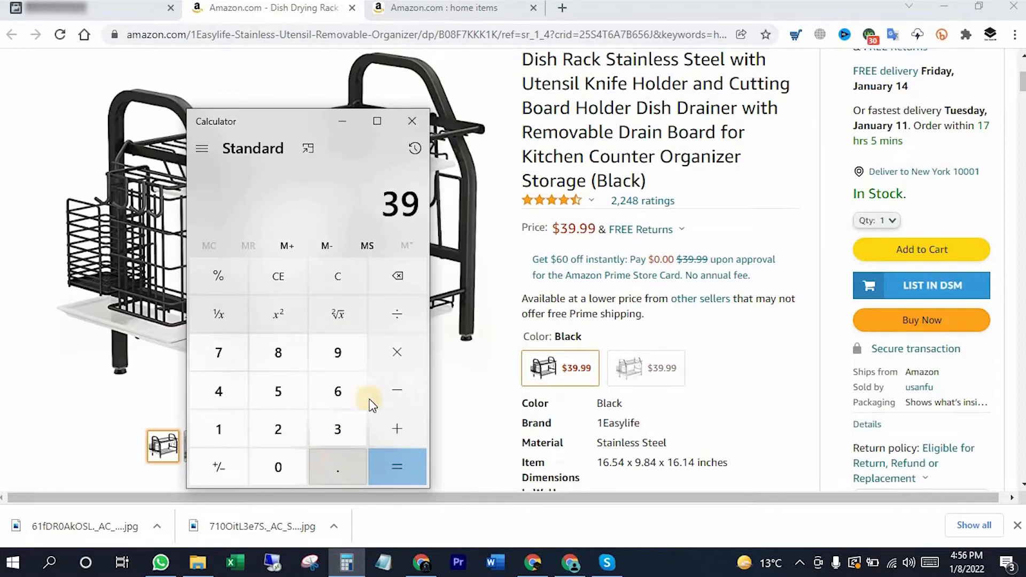
click(338, 468)
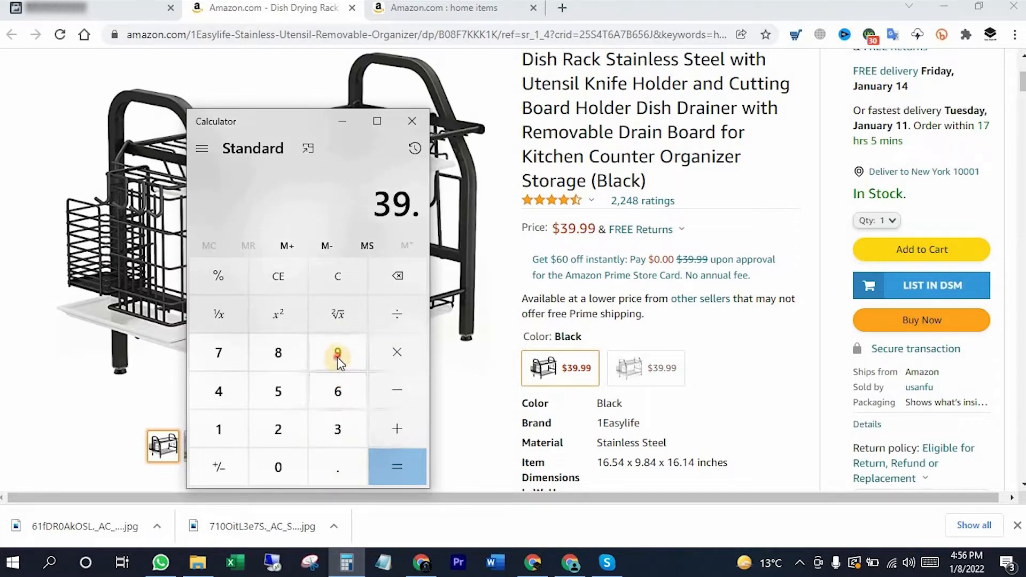
click(338, 355)
click(337, 355)
click(397, 352)
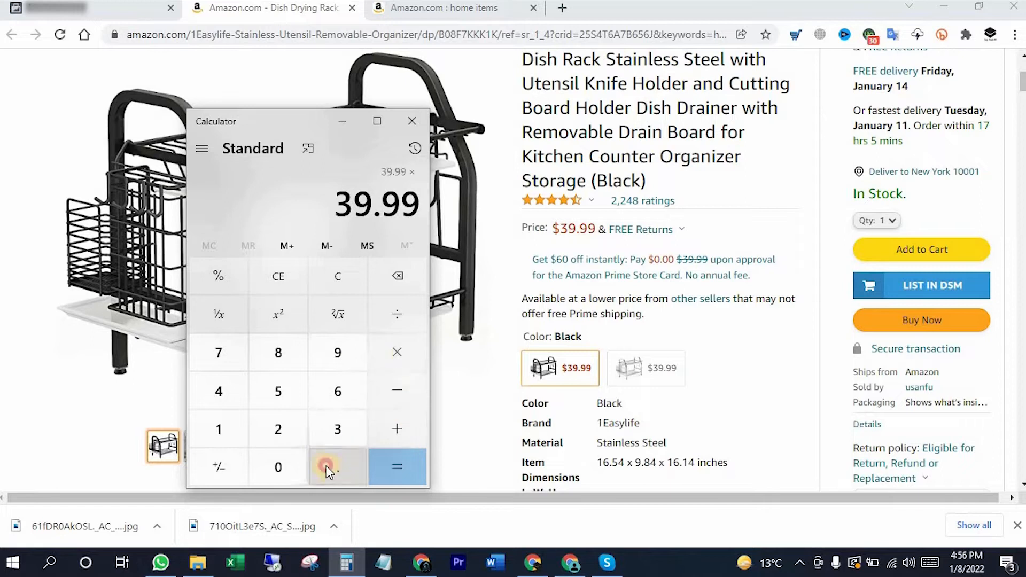
click(327, 466)
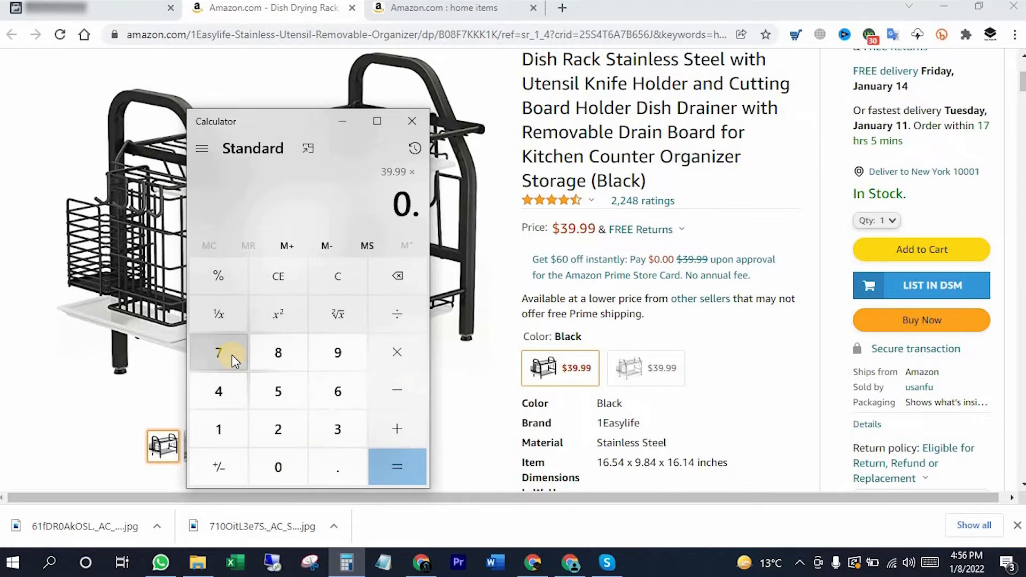
click(338, 429)
click(405, 469)
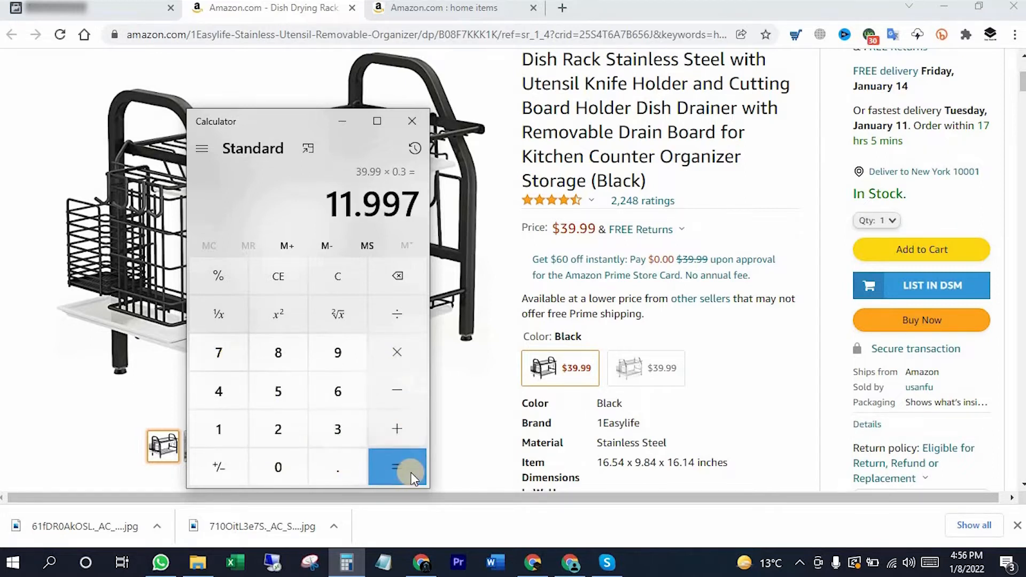
- Add the $39.99 Amazon price to the 30% markup in the calculator and close the calculator
click(399, 420)
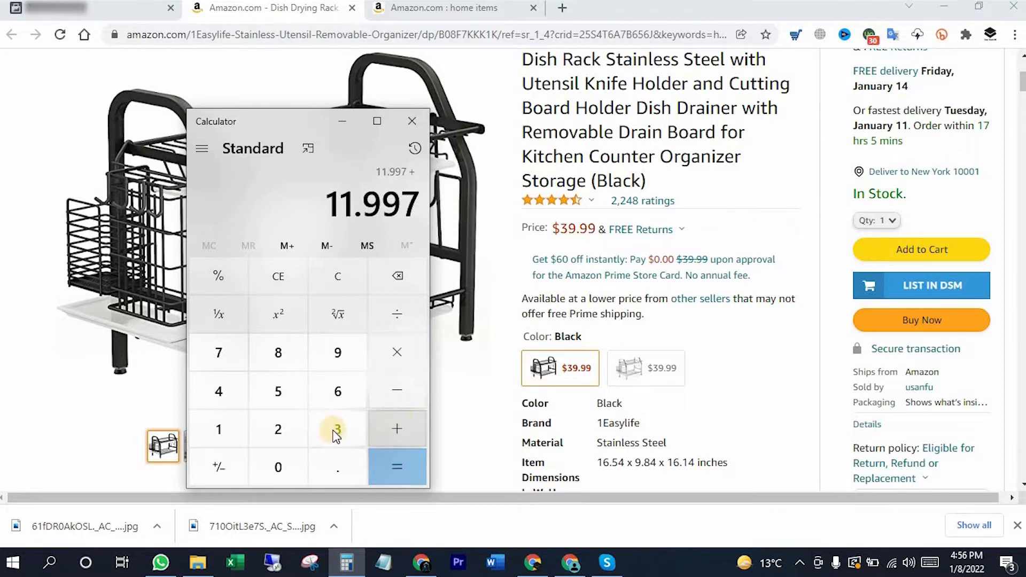
click(337, 430)
click(334, 359)
click(338, 466)
click(338, 354)
click(338, 354)
click(398, 467)
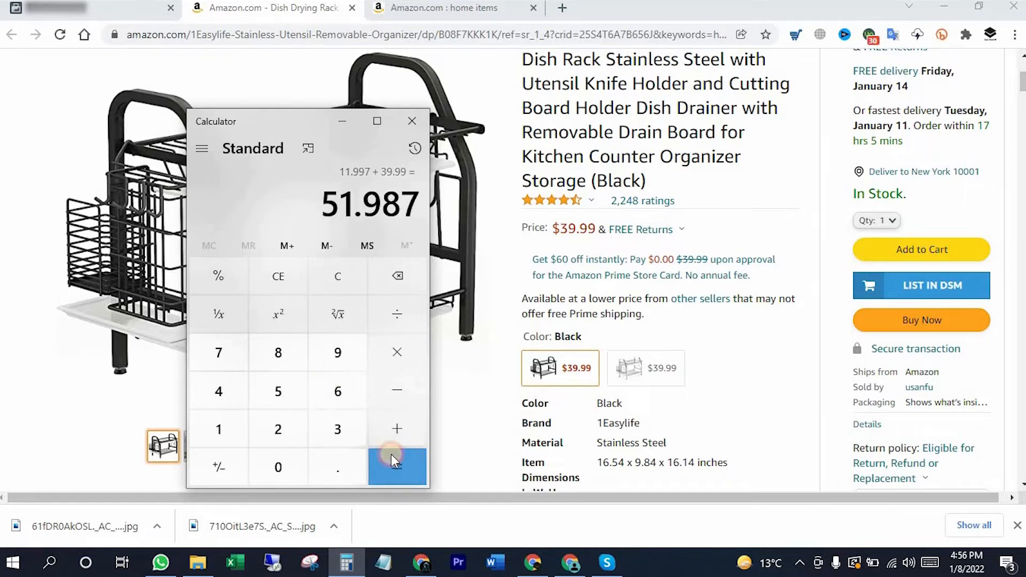
click(410, 123)
- Set the item's price to $51.99 in Commerce Manager, without marking the item as on sale
key(ctrl+shift+Tab)
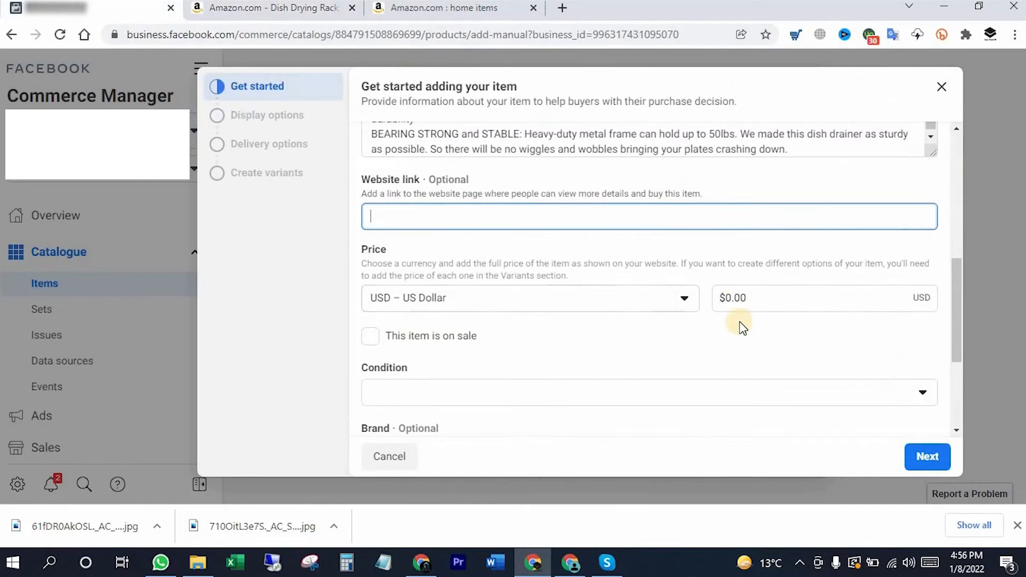
double_click(728, 298)
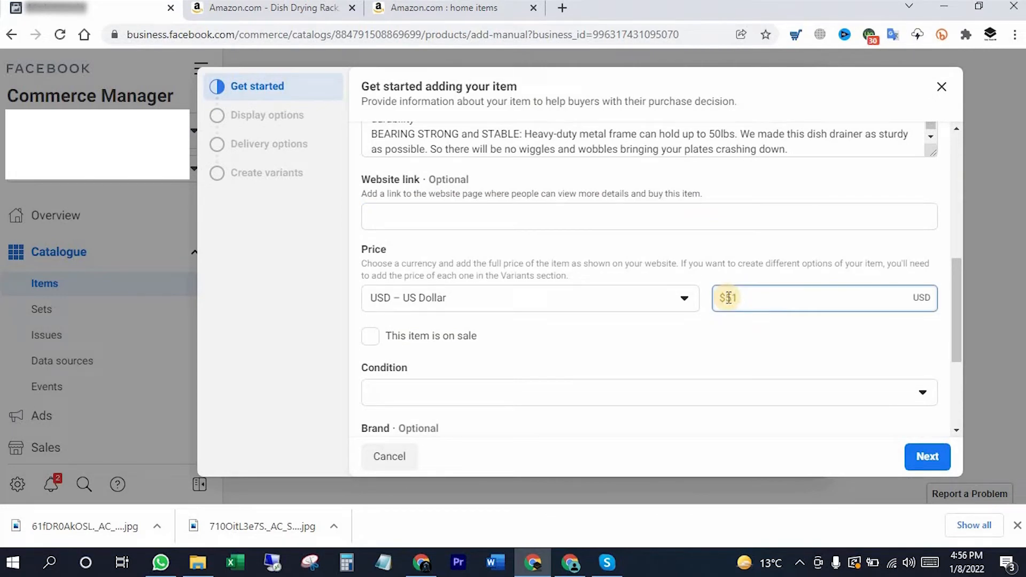
click(749, 342)
click(372, 338)
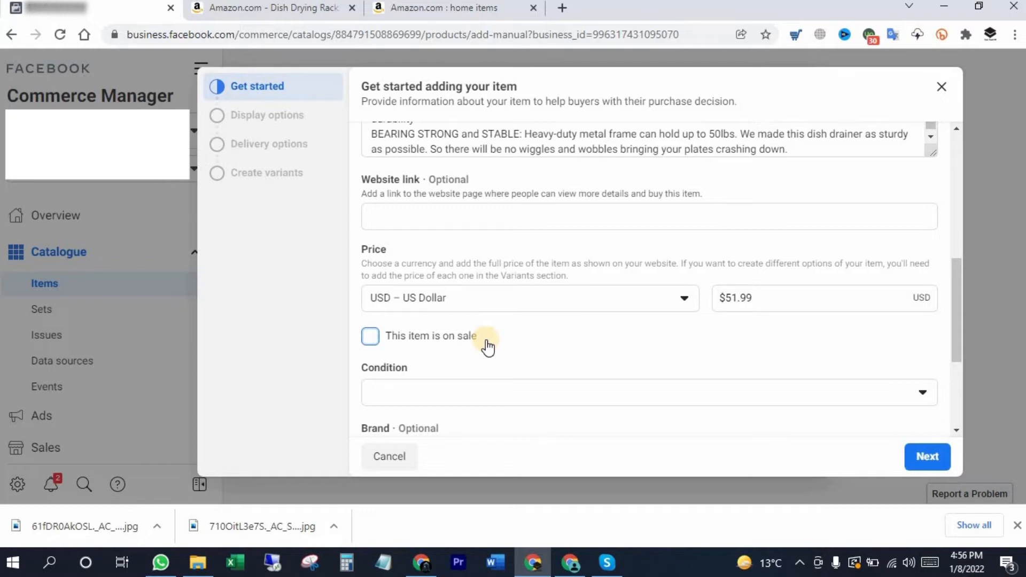
- Set the item's condition to New
scroll(485, 339, down, 3)
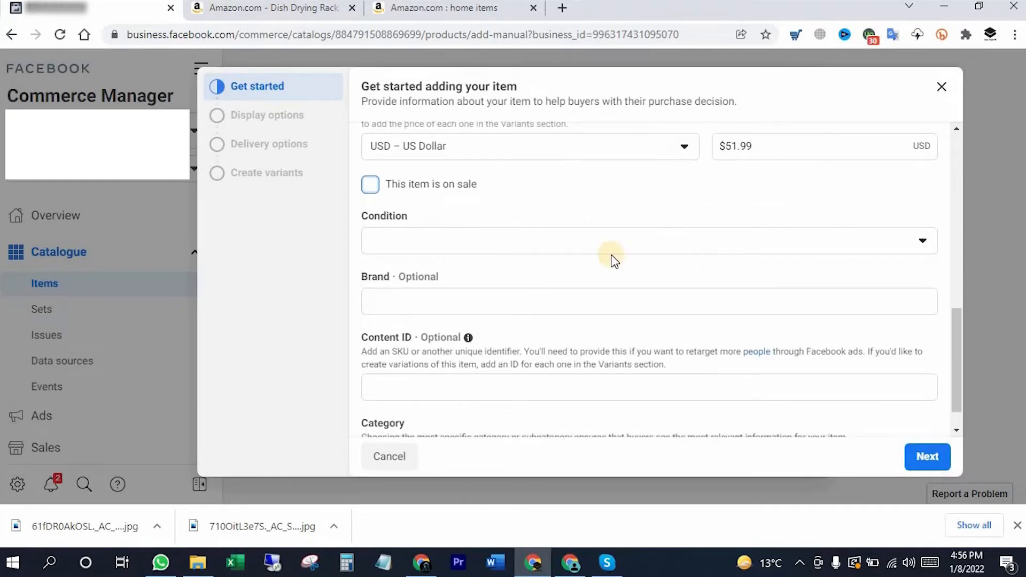
click(714, 248)
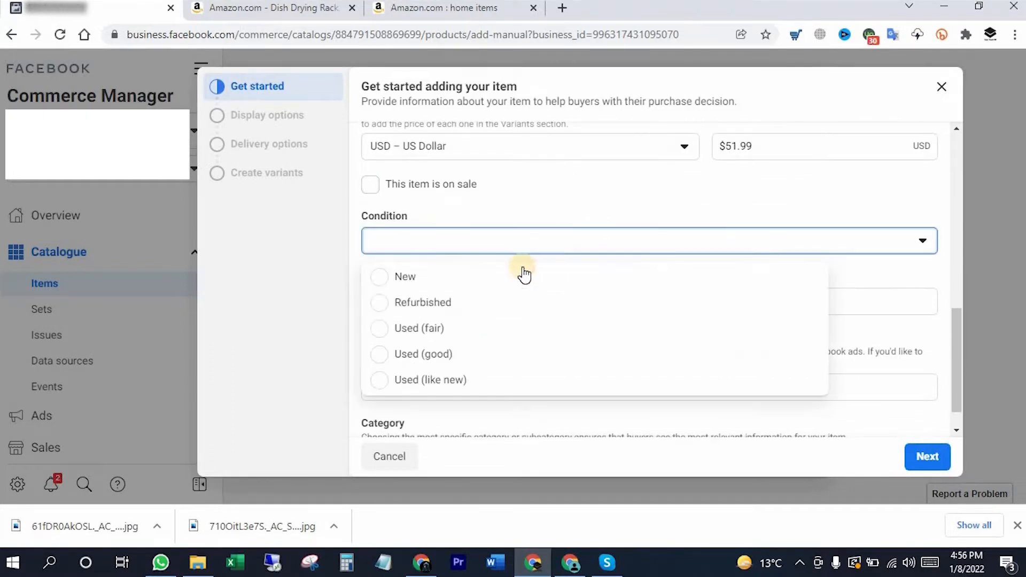
click(423, 278)
- Enter "Branded" as the item's brand and 0001 as its content ID
click(442, 299)
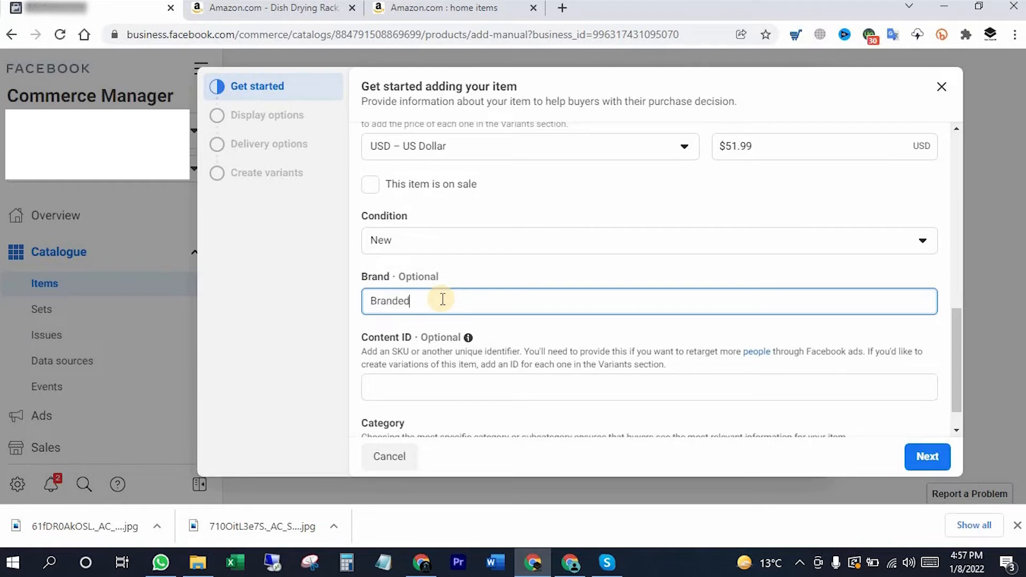
double_click(421, 277)
click(469, 277)
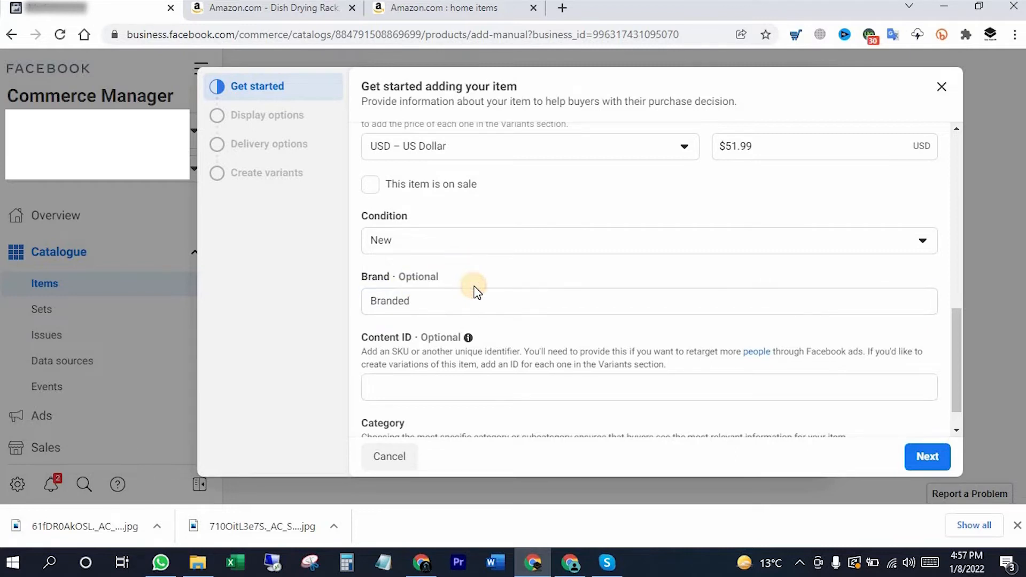
scroll(591, 280, down, 1)
click(391, 354)
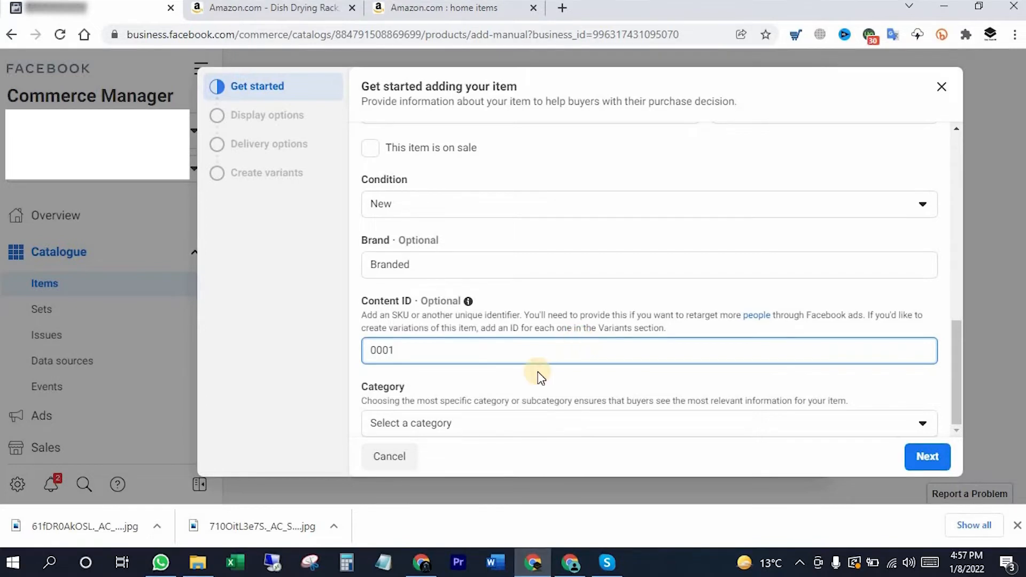
- Set the item's category to DIY > Tools, consulting the Amazon listing, and continue to the display options
click(841, 428)
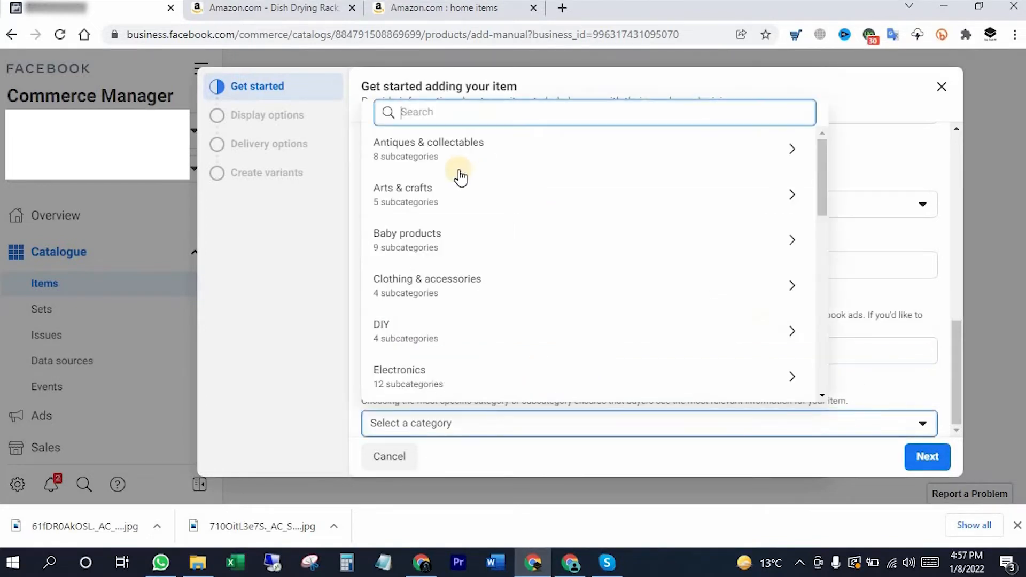
click(239, 12)
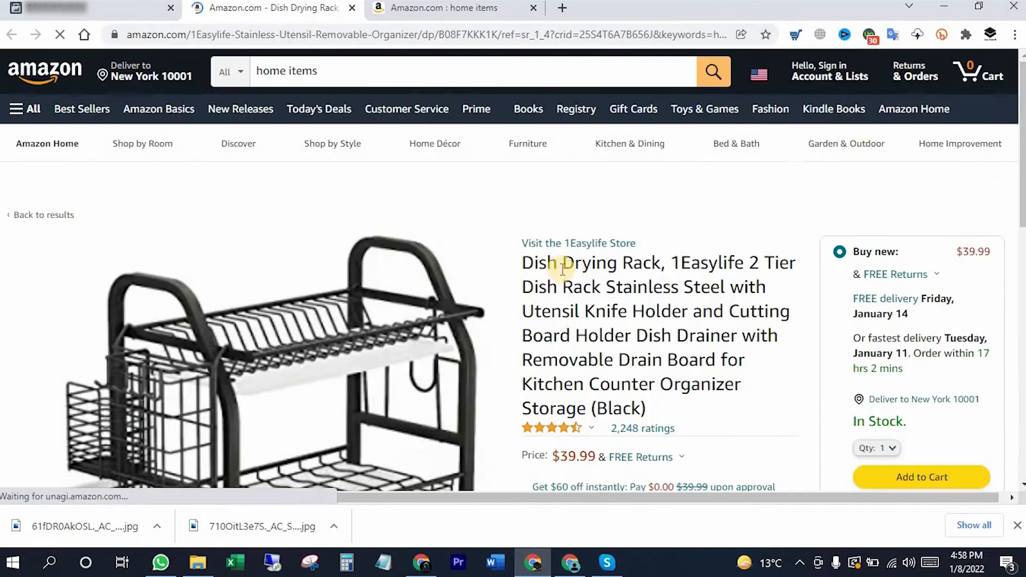
scroll(590, 275, down, 20)
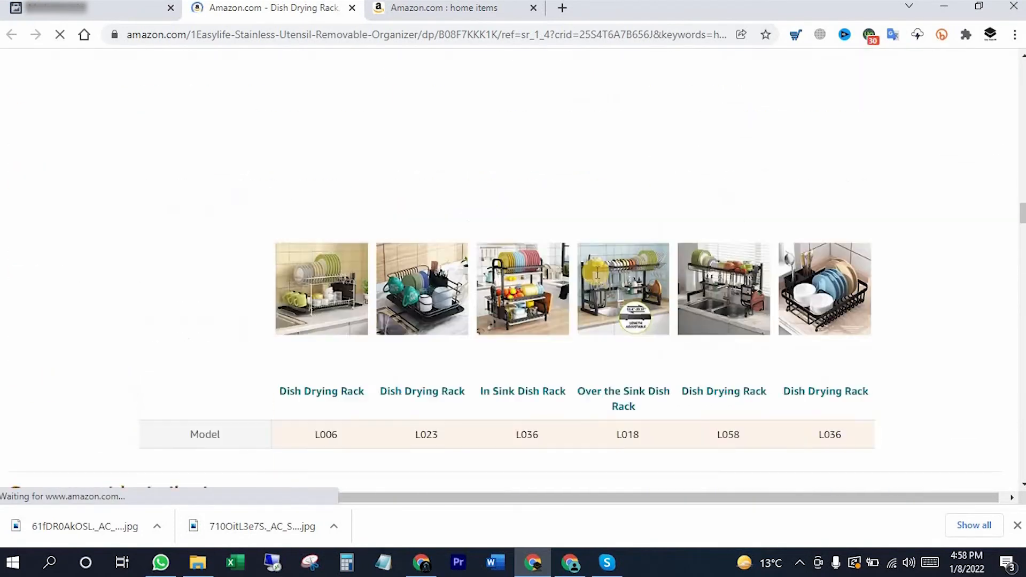
scroll(597, 277, down, 10)
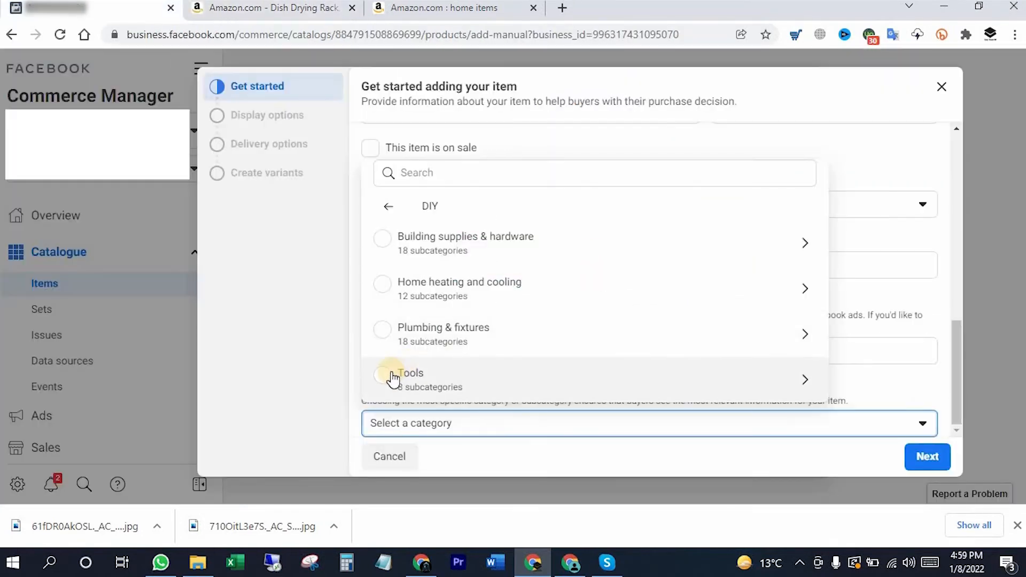
click(492, 357)
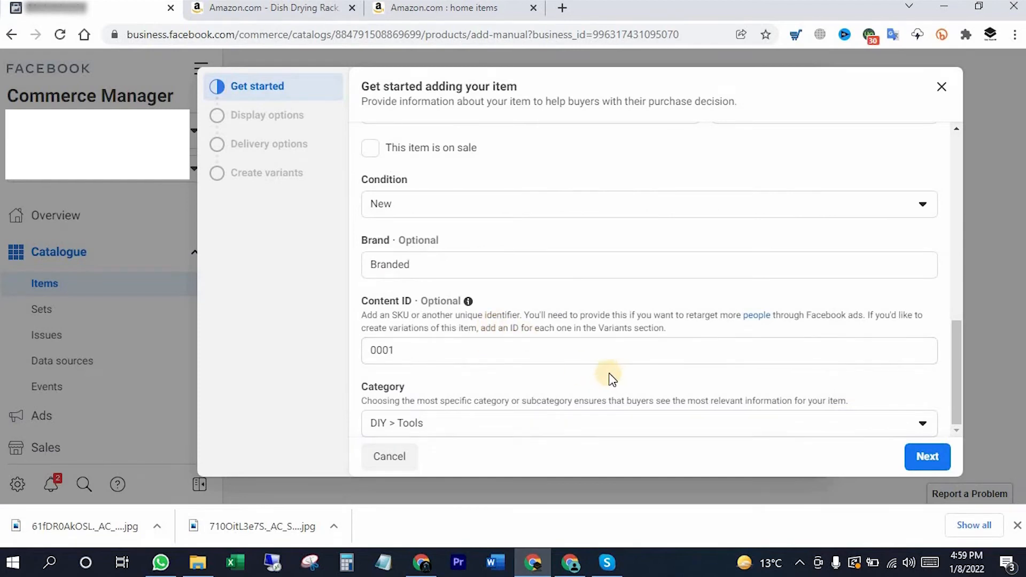
click(951, 463)
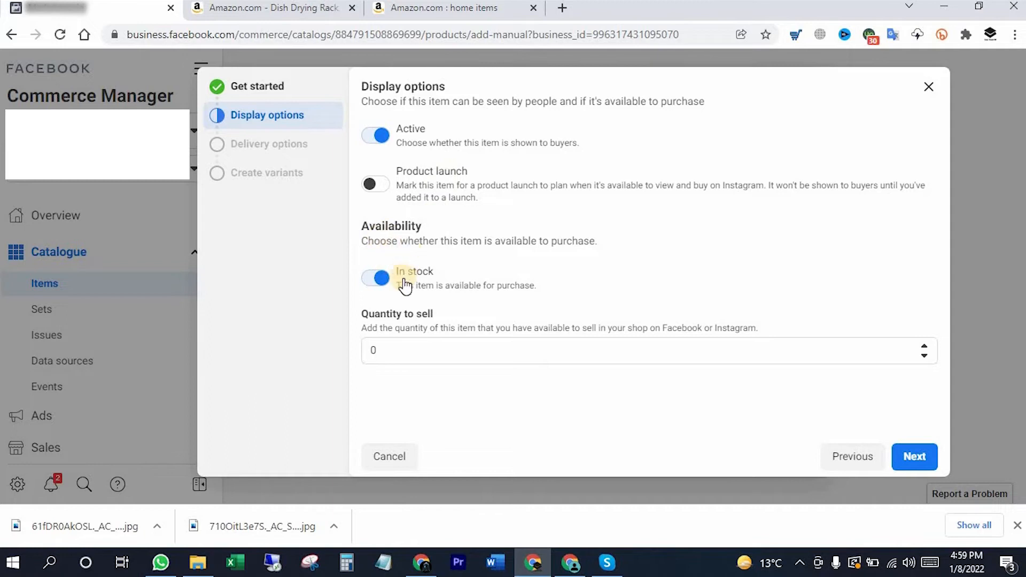
- Set the quantity to sell to 5 and continue to the delivery options
click(389, 351)
text(5)
click(913, 459)
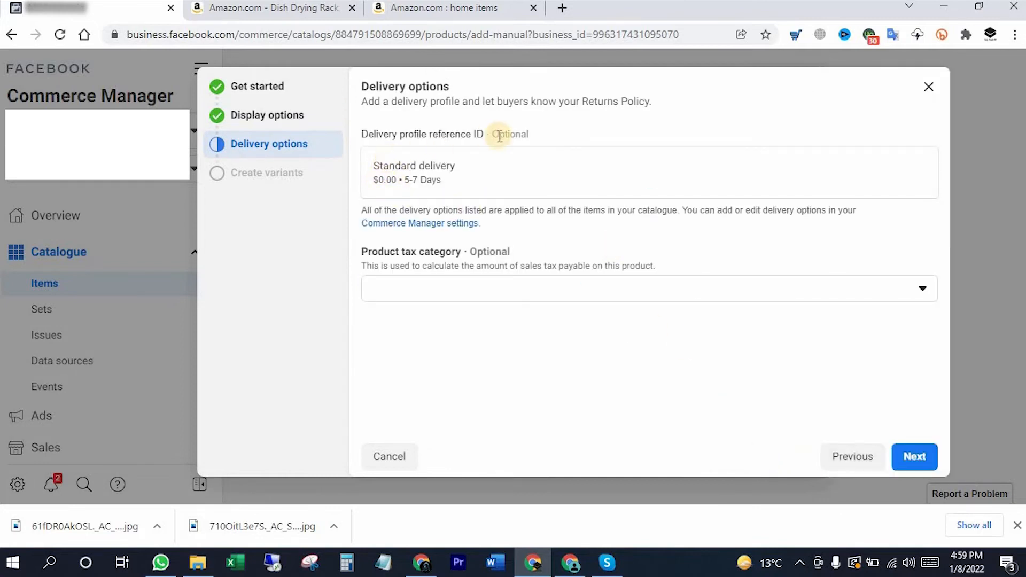
- Review the choices for the optional product tax category without selecting one
click(495, 295)
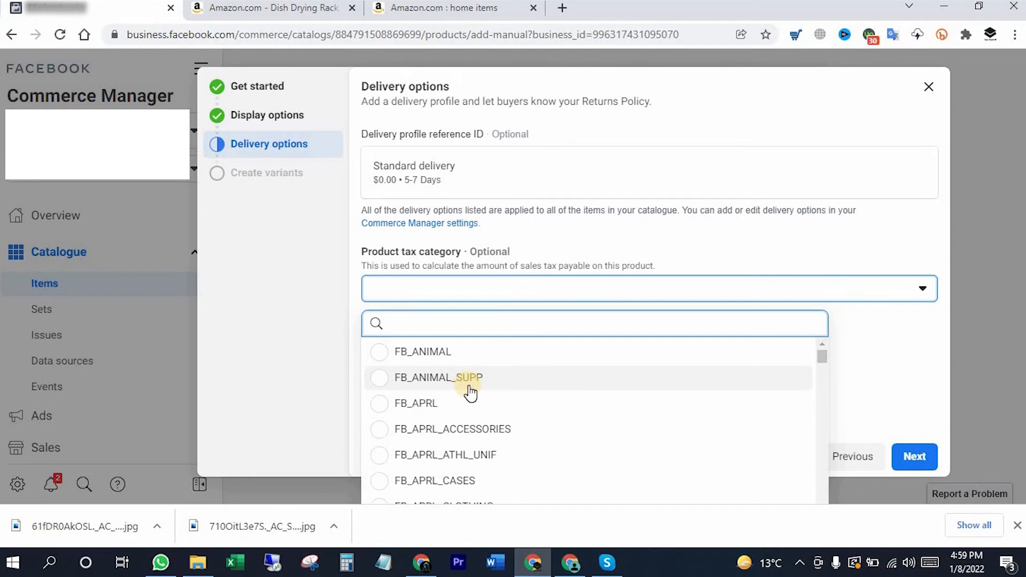
click(498, 252)
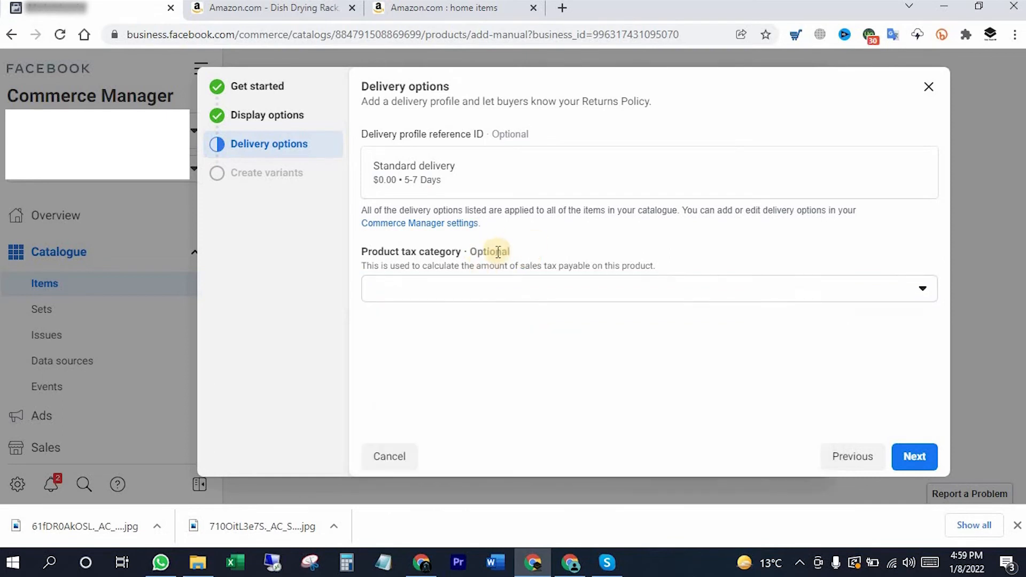
drag(473, 252, 519, 242)
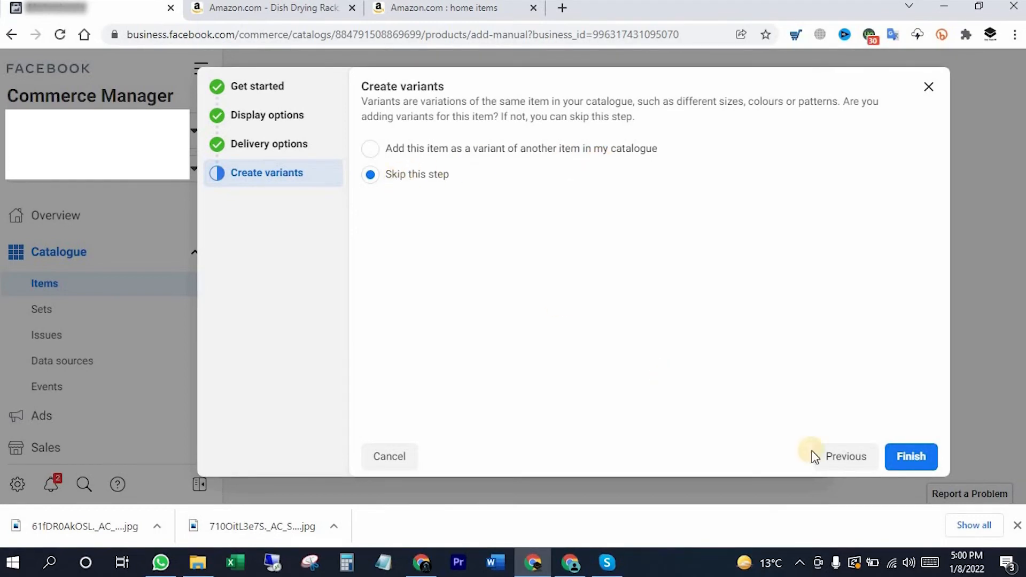
- Finish adding the item to the catalogue without variants and close the item wizard
click(912, 457)
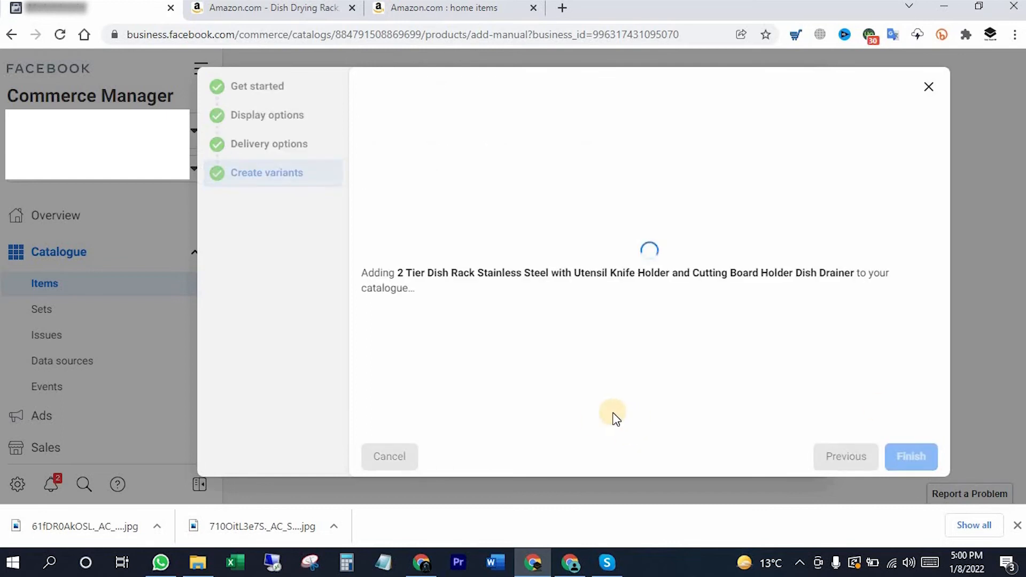
click(927, 91)
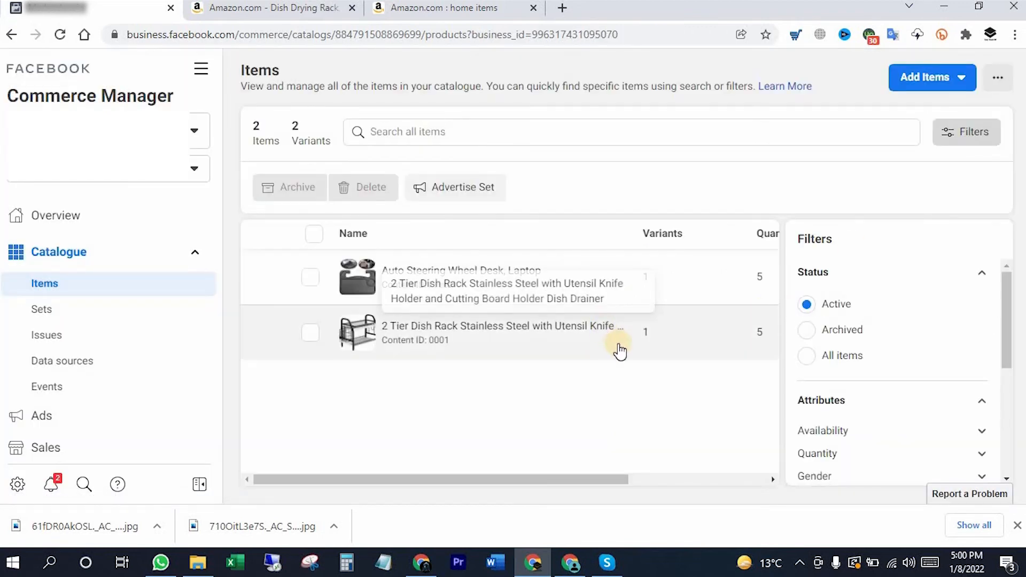
- Open the new dish rack item and review its details, including title, price, quantity and description
click(468, 381)
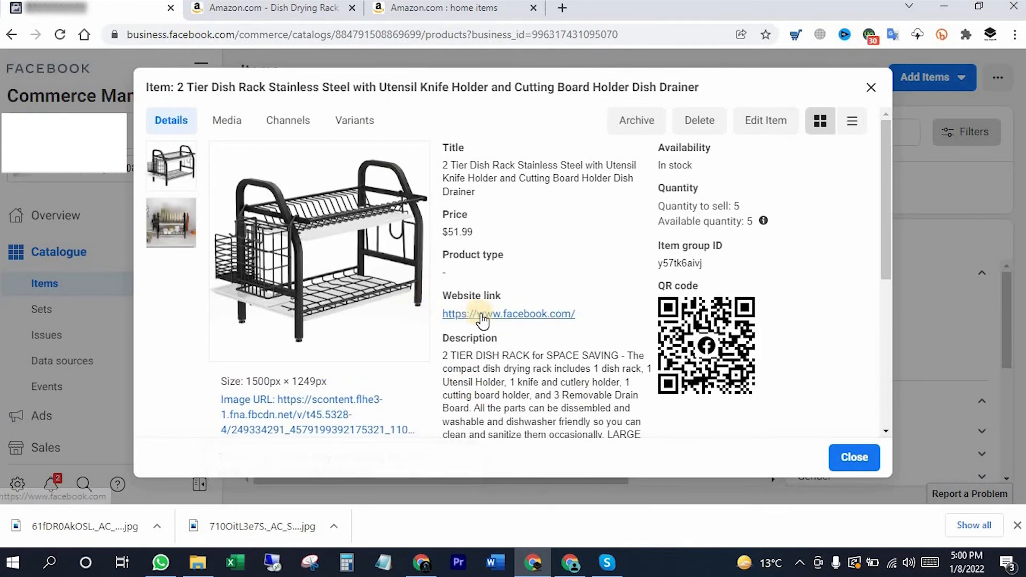
scroll(533, 315, down, 5)
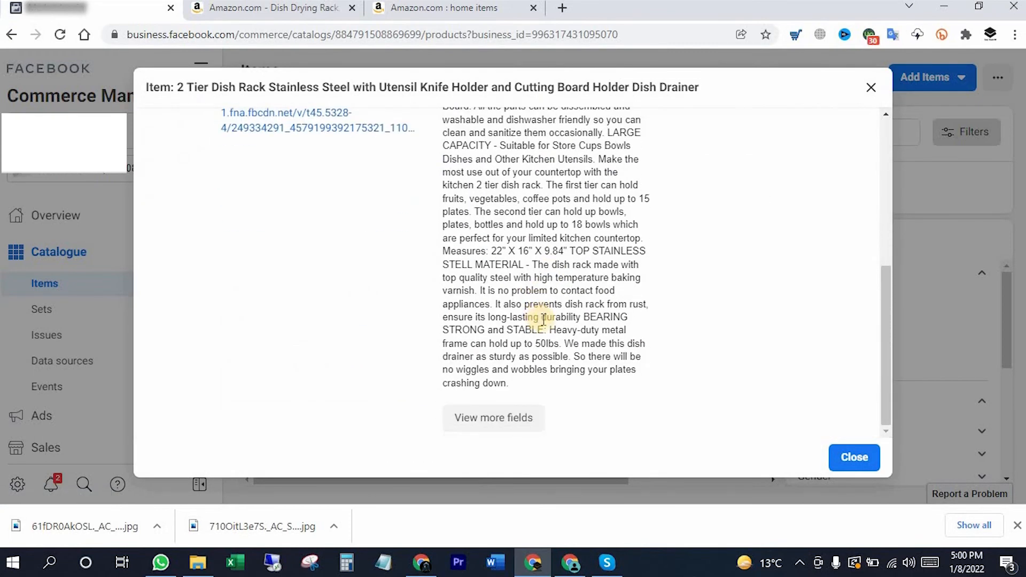
scroll(543, 320, up, 6)
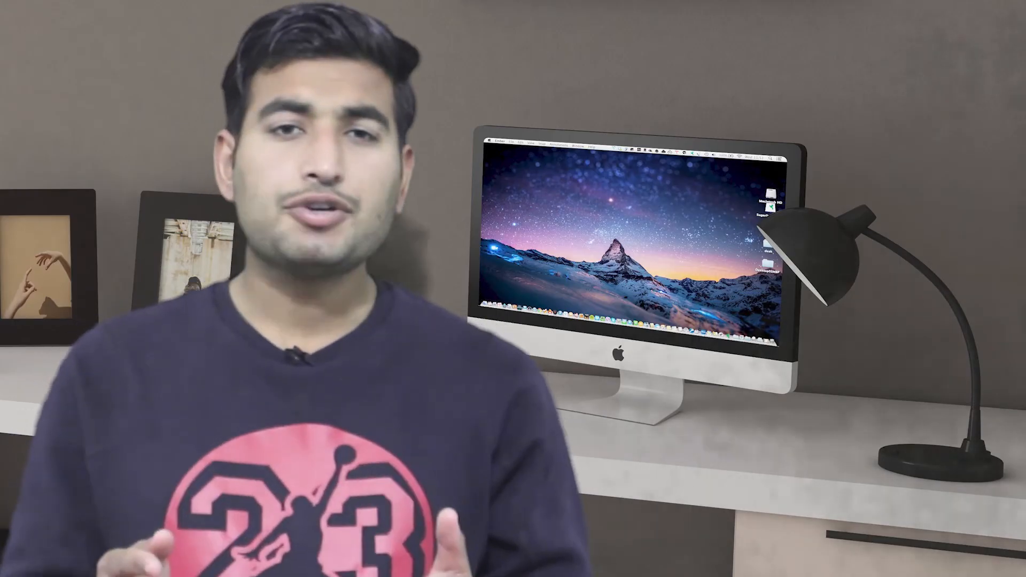